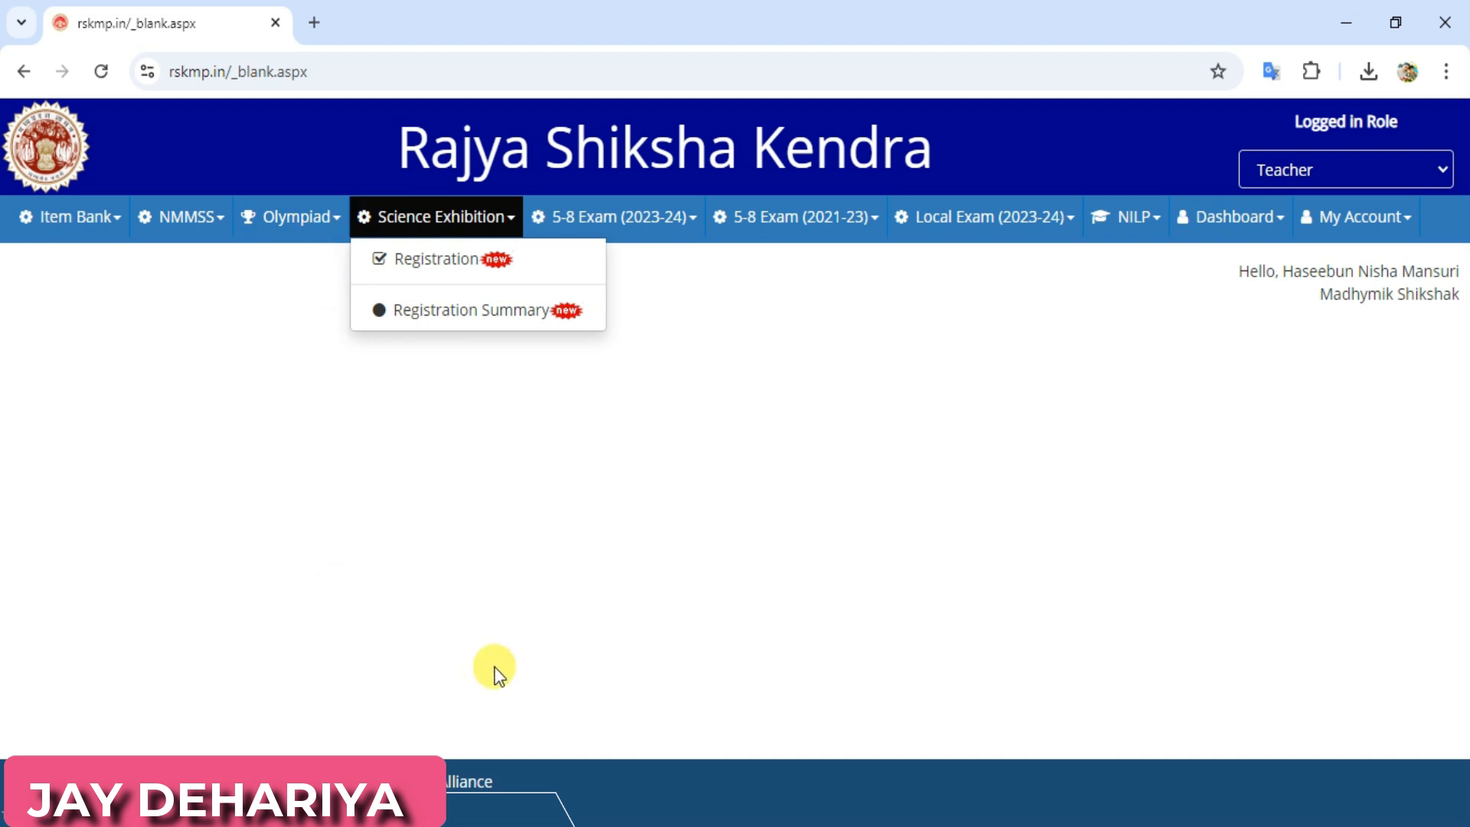
- Switch to the Image_099.pdf circular in Acrobat and read through the 2024-25 state-level exhibition instructions and topics
{"action": "key", "text": "alt+Tab"}
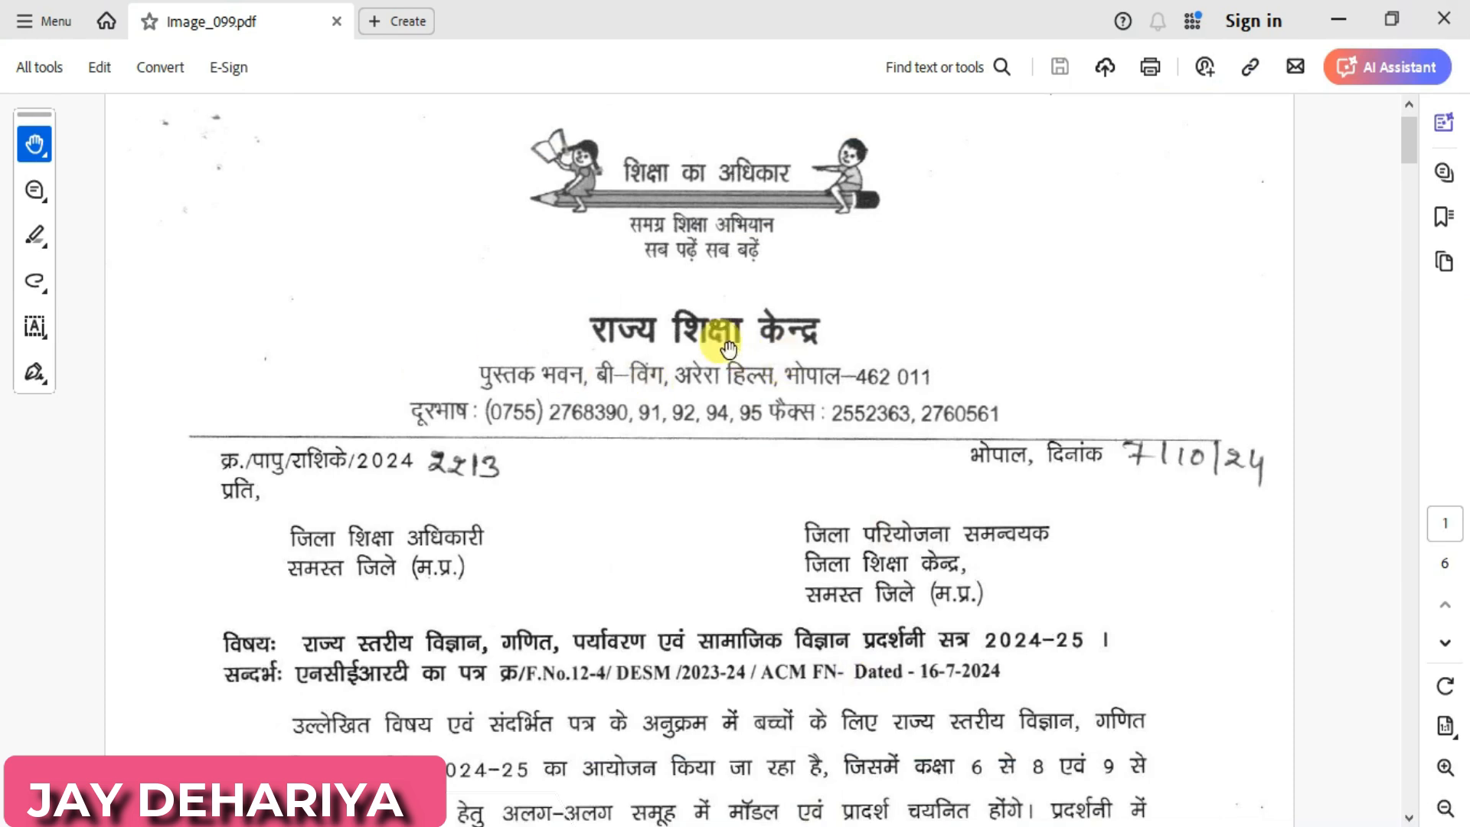
{"action": "scroll", "coordinate": [636, 398], "scroll_direction": "down", "scroll_amount": 5}
{"action": "scroll", "coordinate": [639, 410], "scroll_direction": "down", "scroll_amount": 3}
{"action": "scroll", "coordinate": [639, 409], "scroll_direction": "down", "scroll_amount": 20}
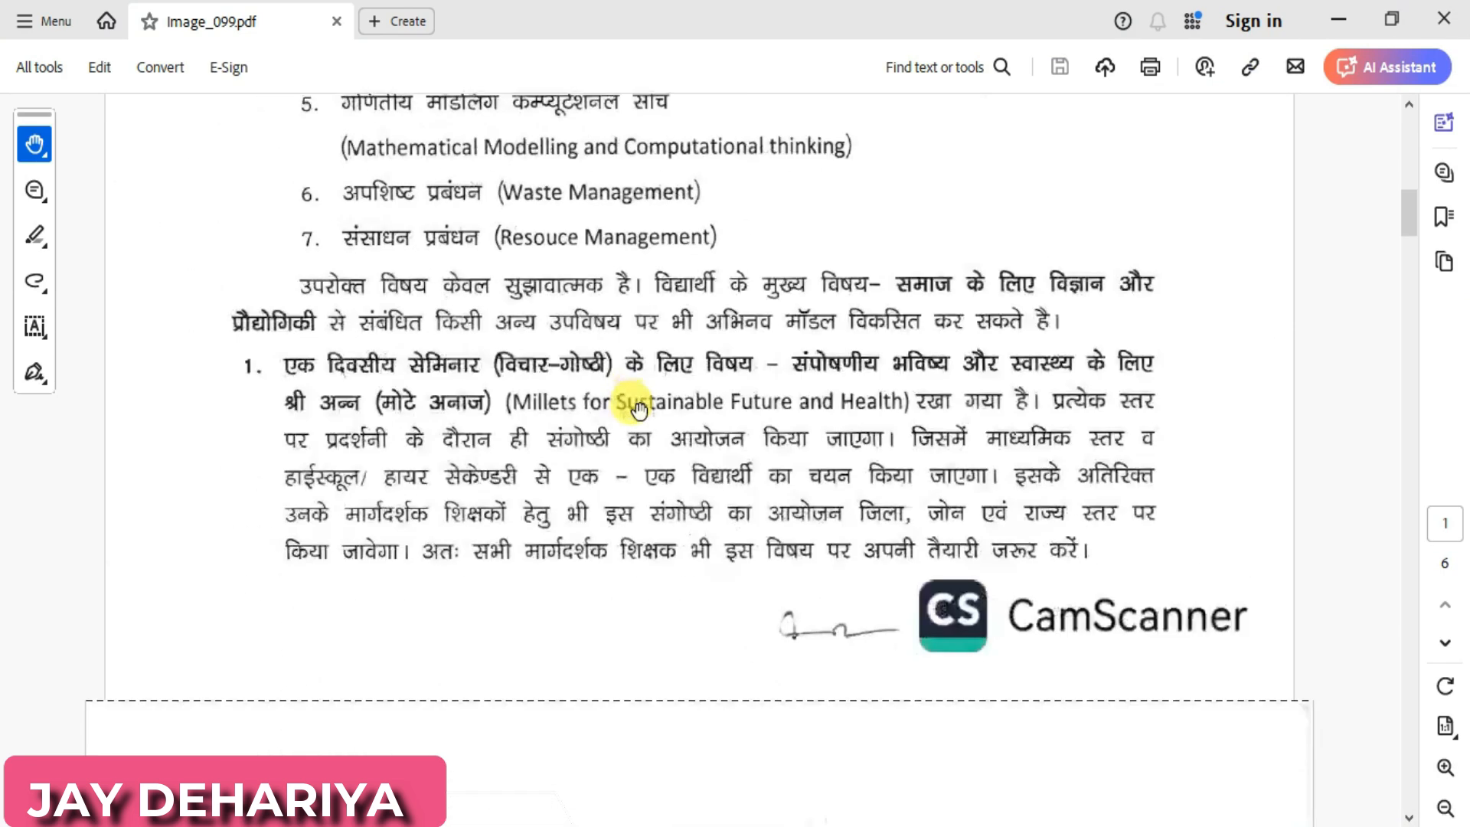
{"action": "scroll", "coordinate": [640, 413], "scroll_direction": "down", "scroll_amount": 5}
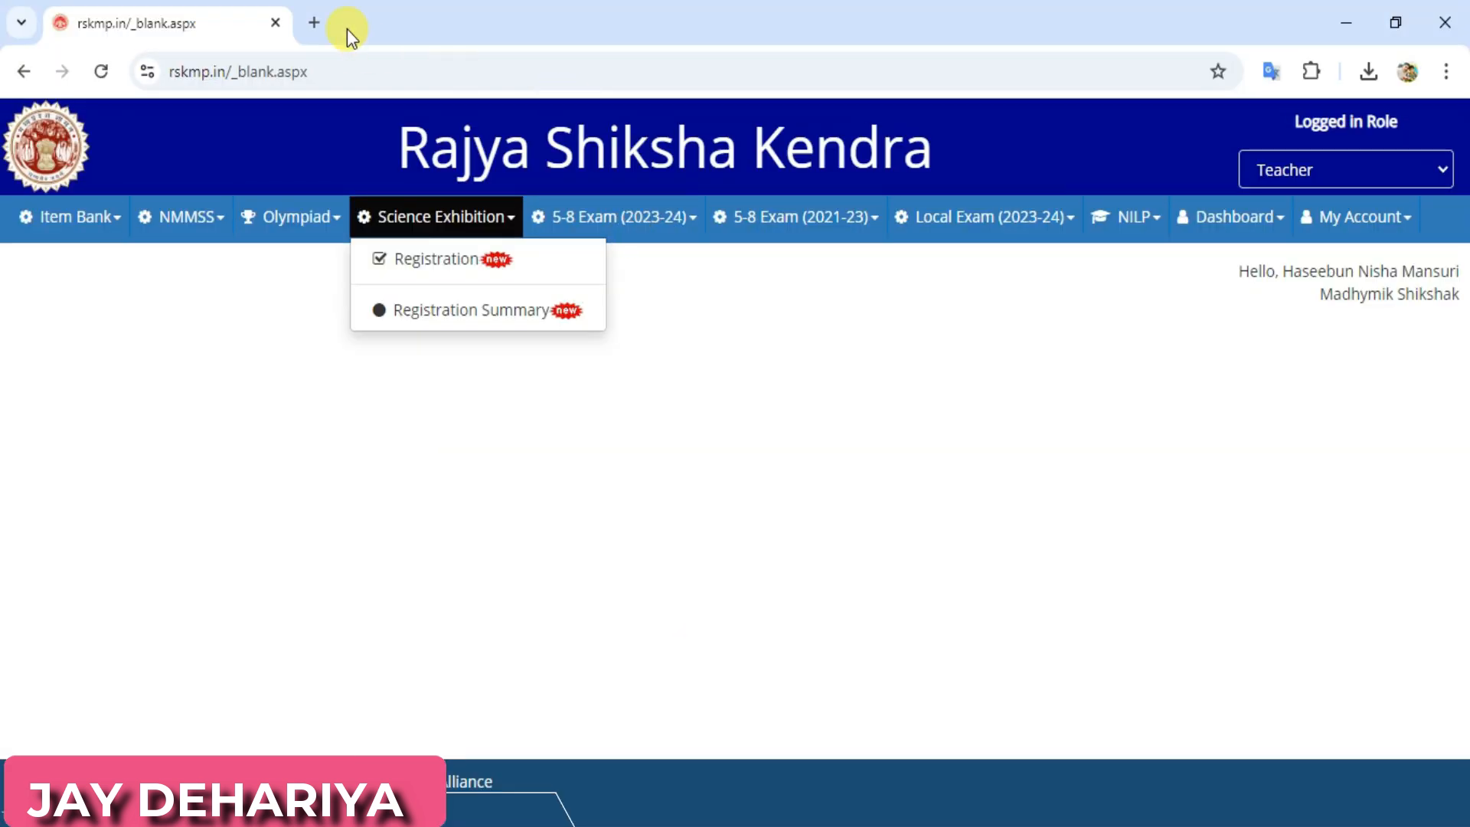
- Switch to Chrome and load the rskmp.in site in a new tab
{"action": "left_click", "coordinate": [315, 21]}
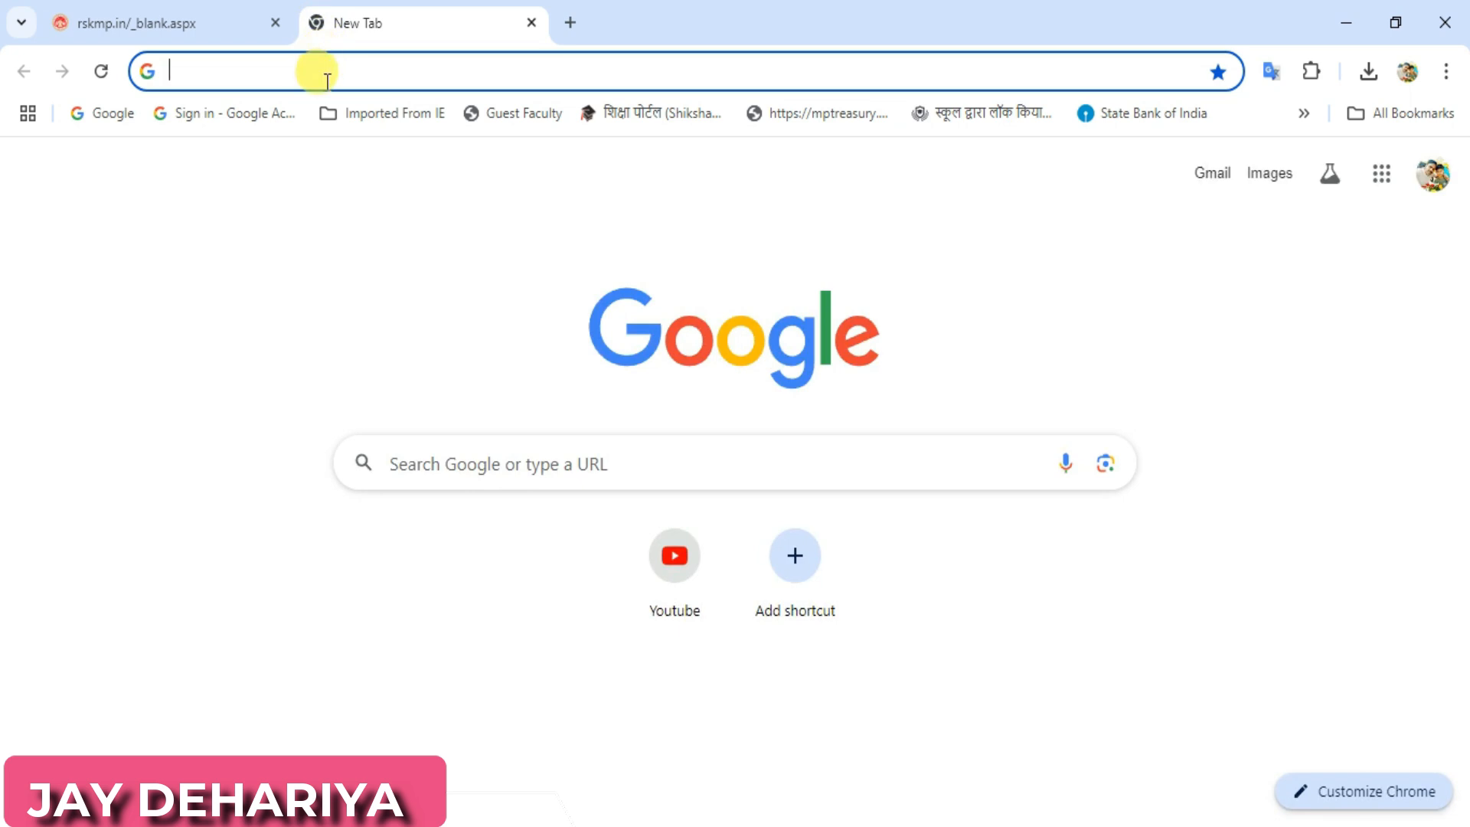
{"action": "type", "text": "rskmp.in"}
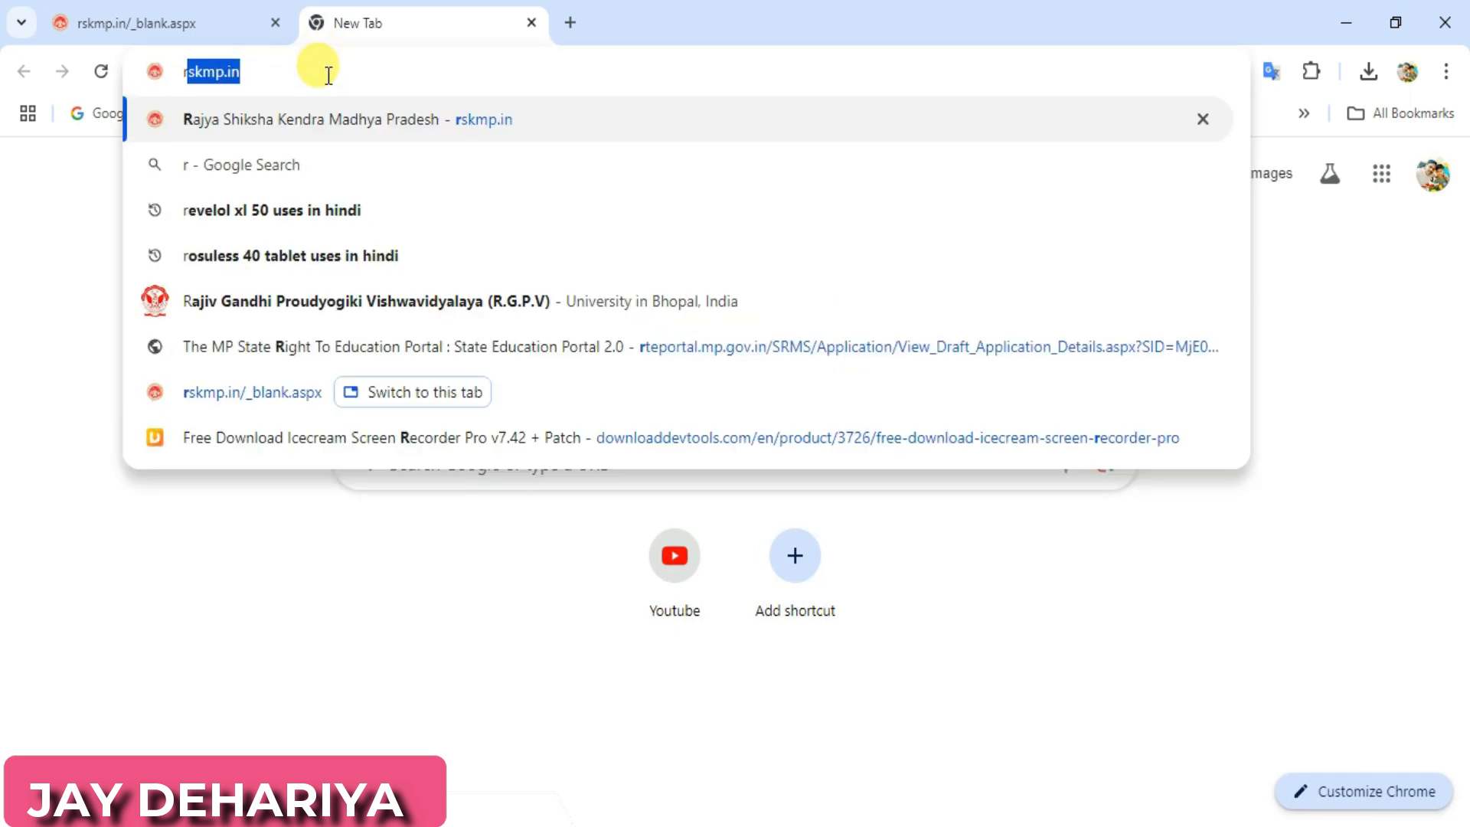
{"action": "left_click", "coordinate": [329, 75]}
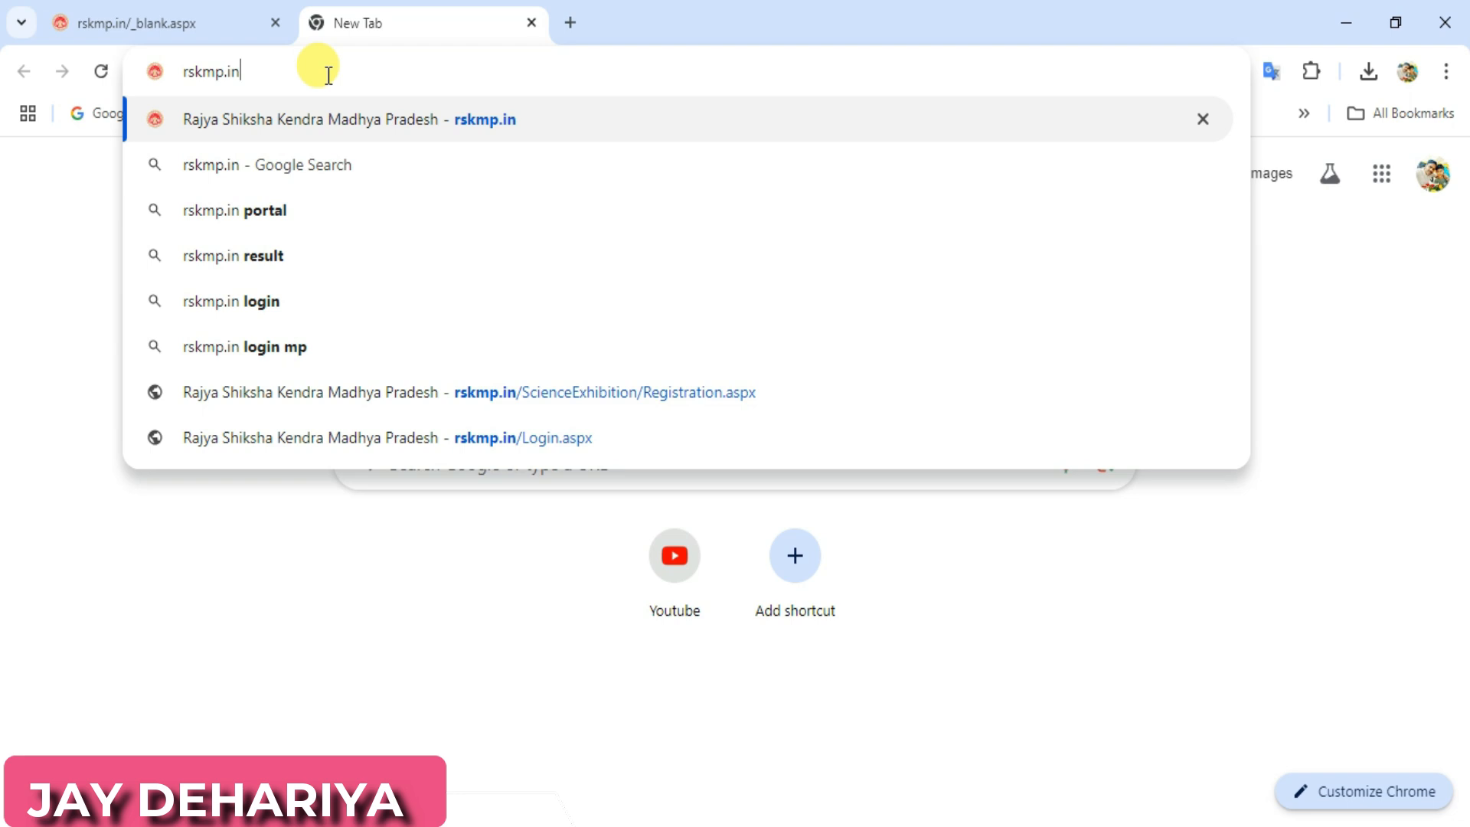
{"action": "key", "text": "Return"}
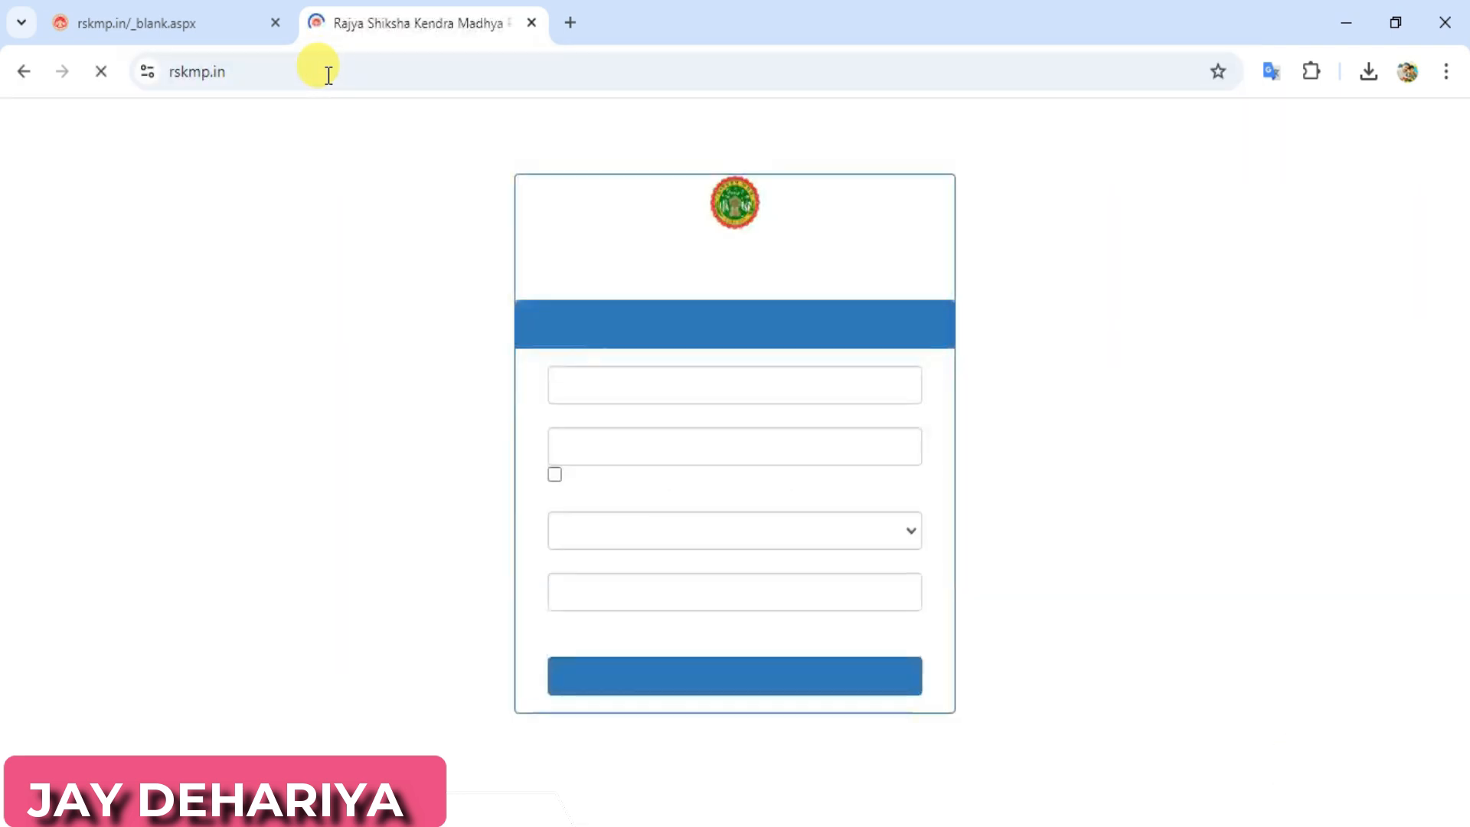
- Enter the captcha code and log in to the portal with the prefilled credentials
{"action": "left_click", "coordinate": [570, 591]}
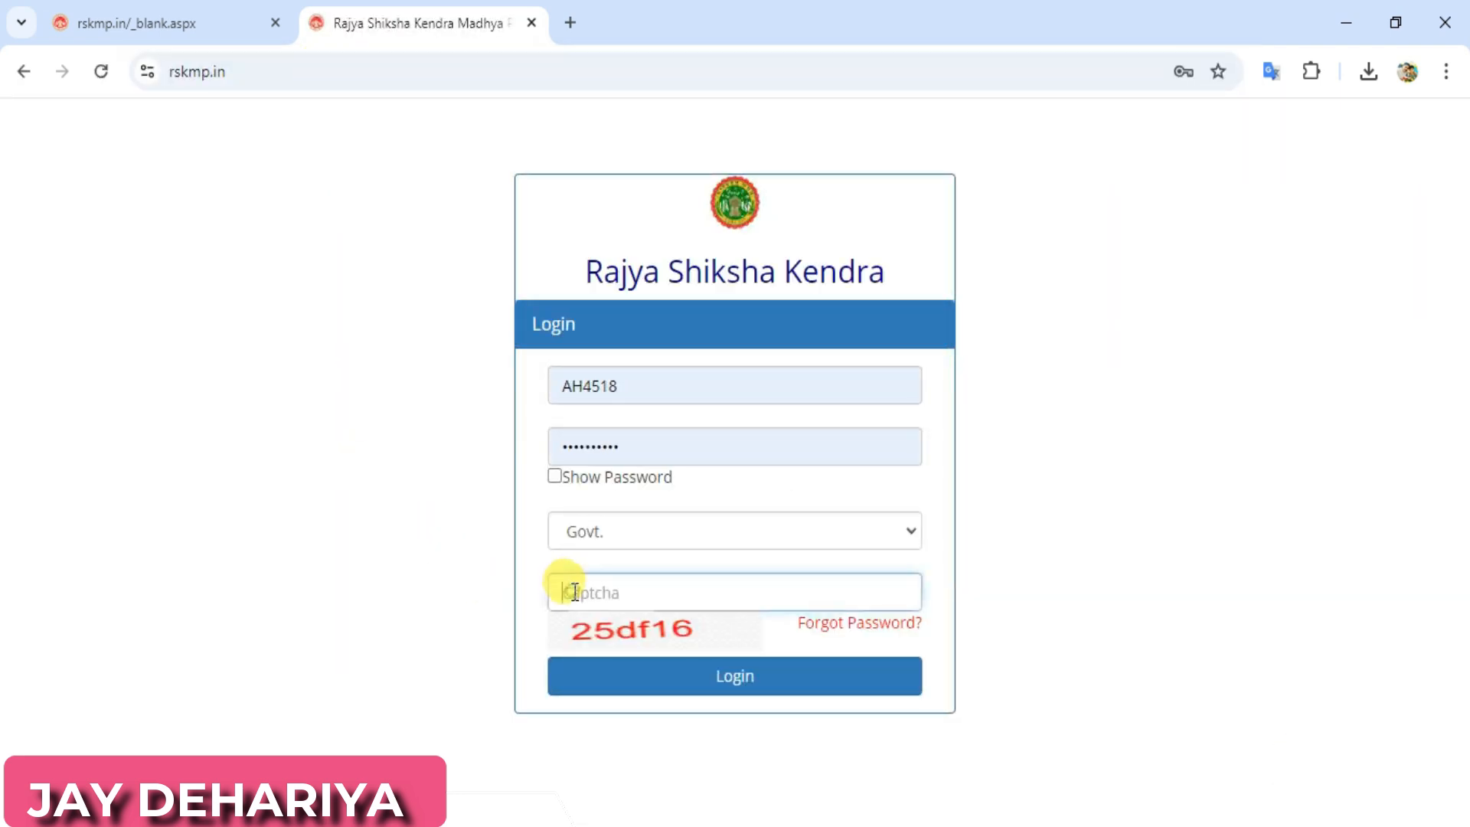
{"action": "type", "text": "25df16"}
{"action": "left_click", "coordinate": [686, 683]}
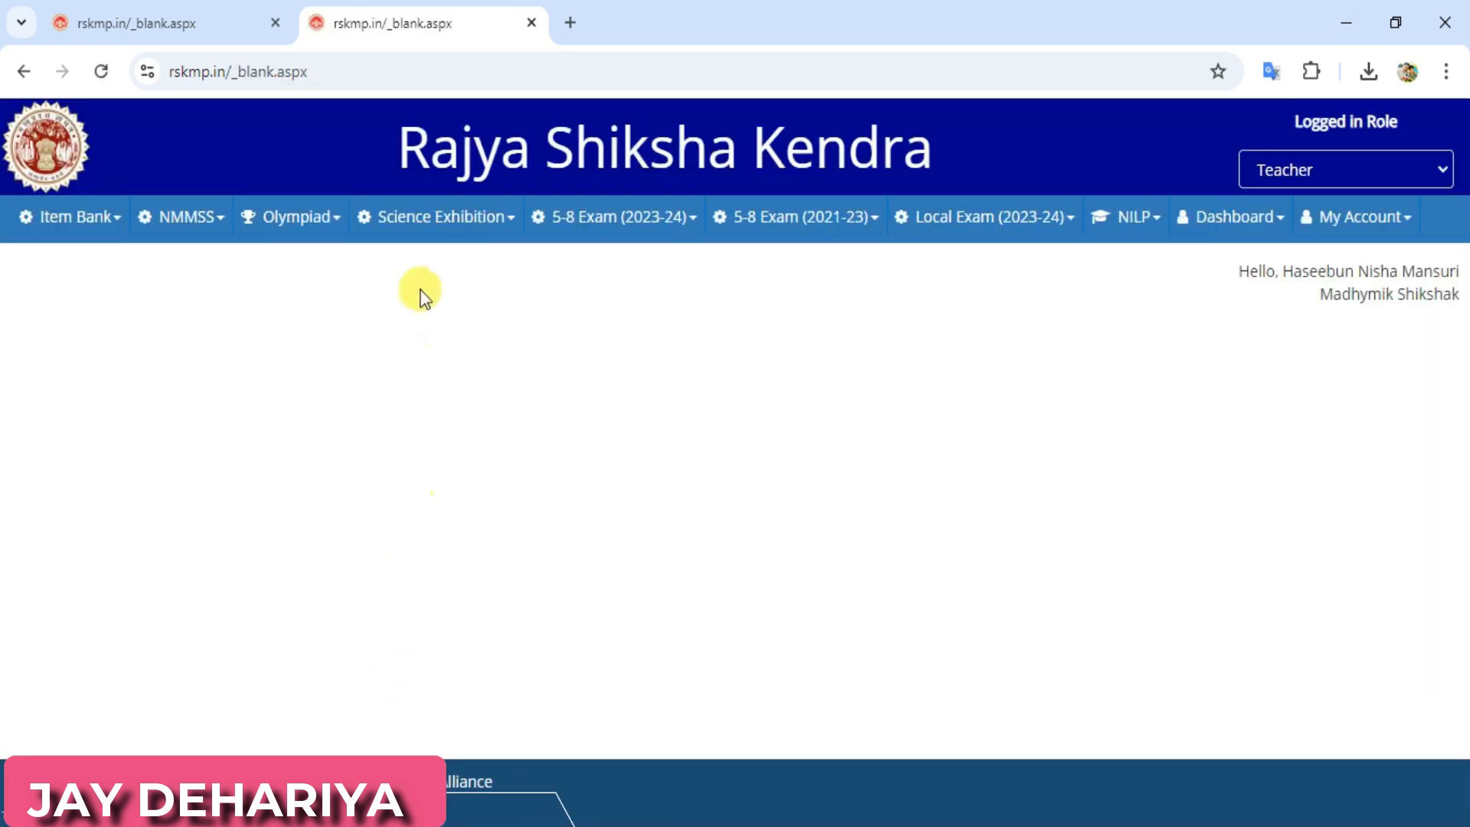
- Go to the Science Exhibition registration page and start adding a new entry in the Model category
{"action": "left_click", "coordinate": [507, 228]}
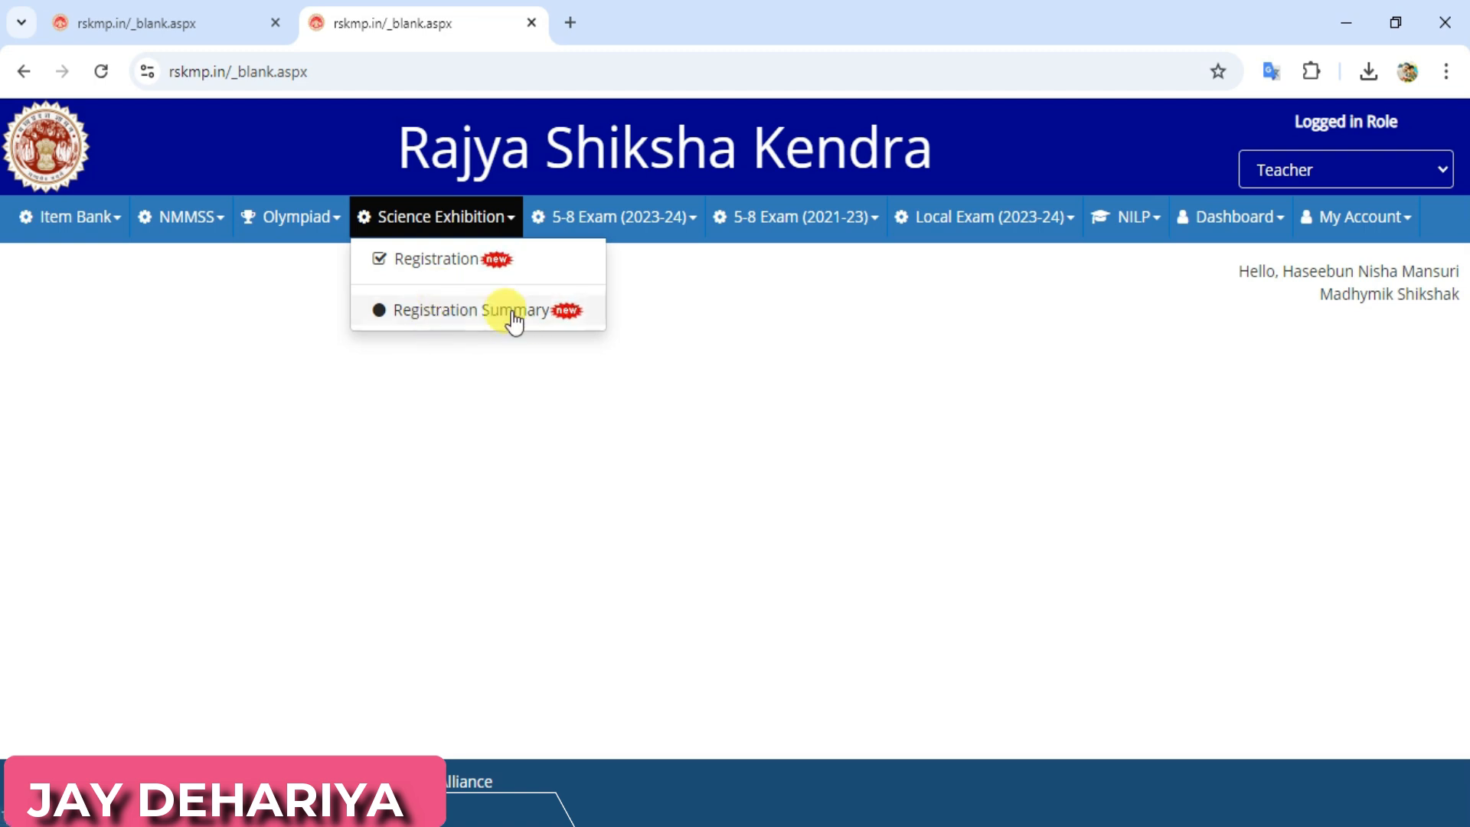
{"action": "left_click", "coordinate": [456, 265]}
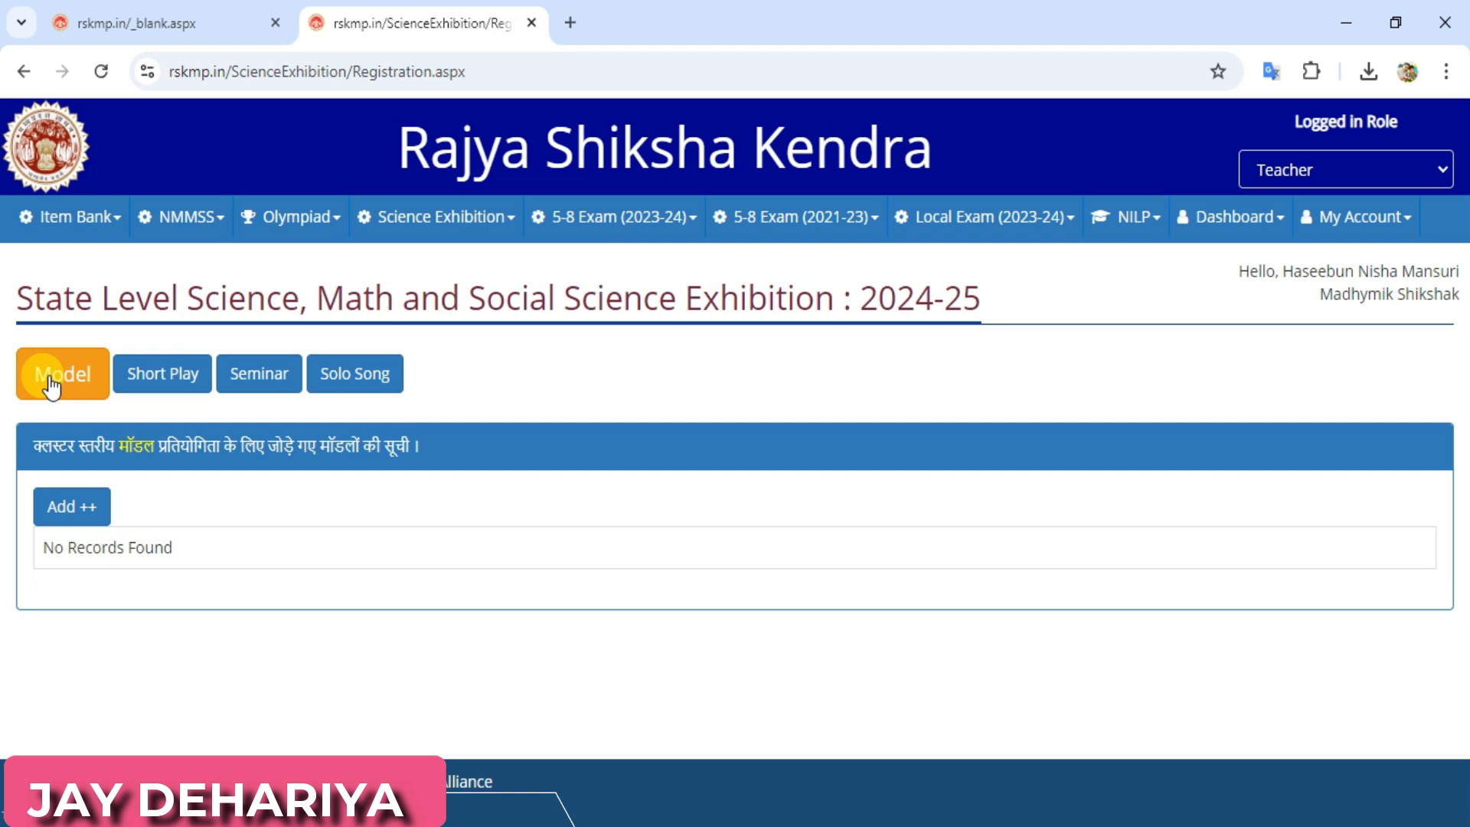
{"action": "left_click", "coordinate": [65, 508]}
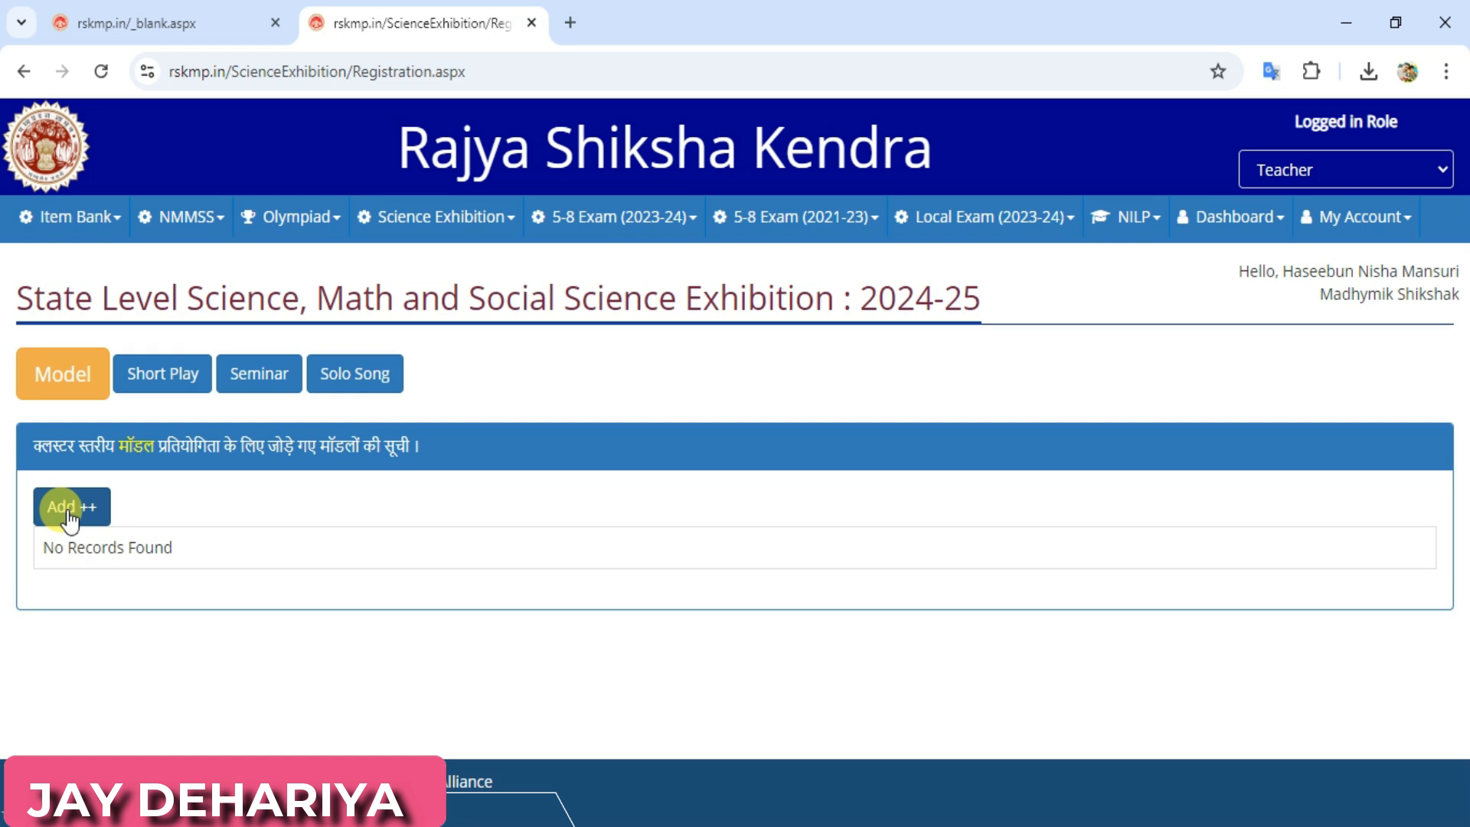
{"action": "left_click", "coordinate": [169, 387]}
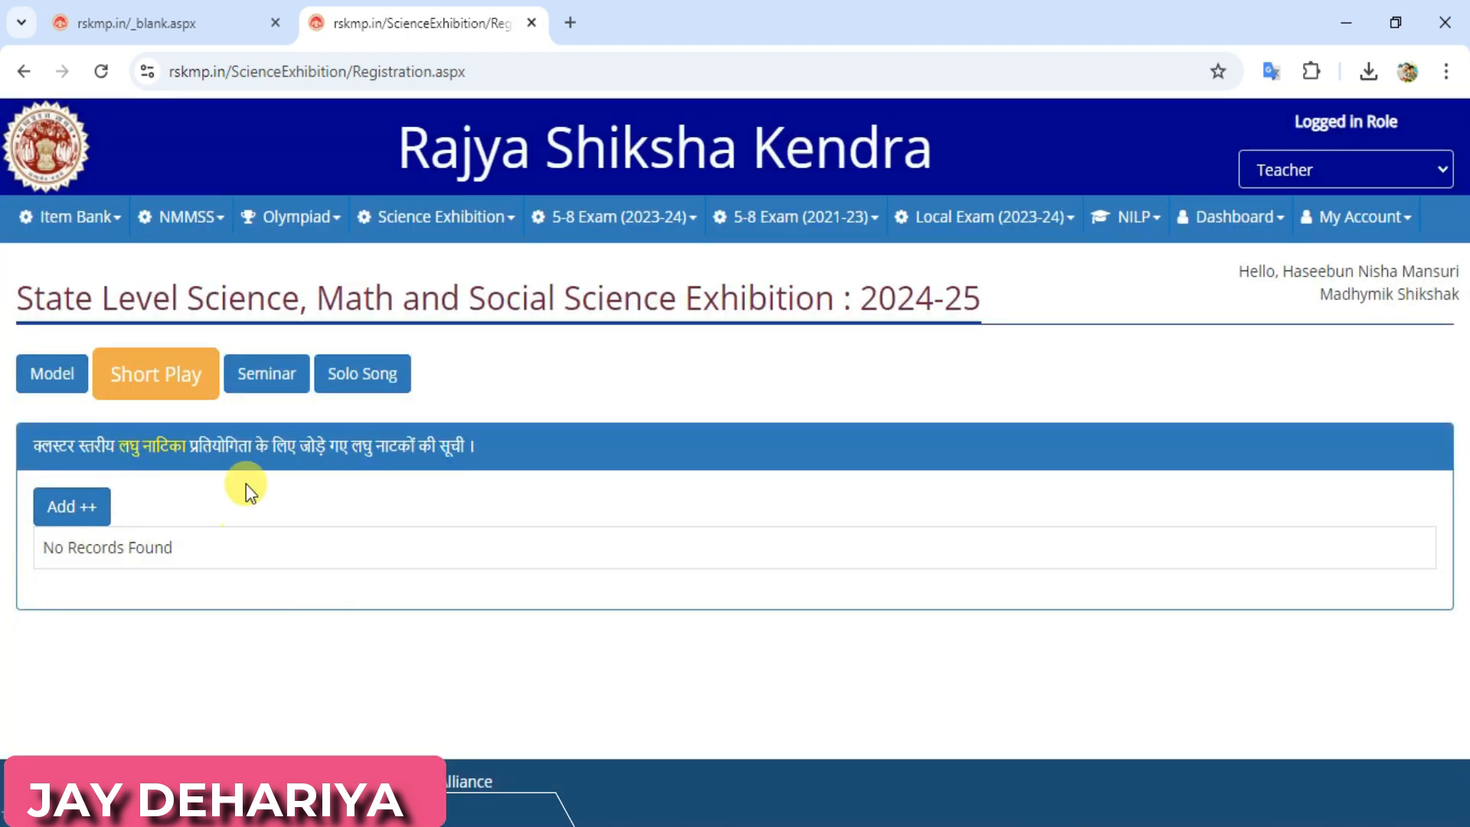
{"action": "left_click", "coordinate": [51, 383]}
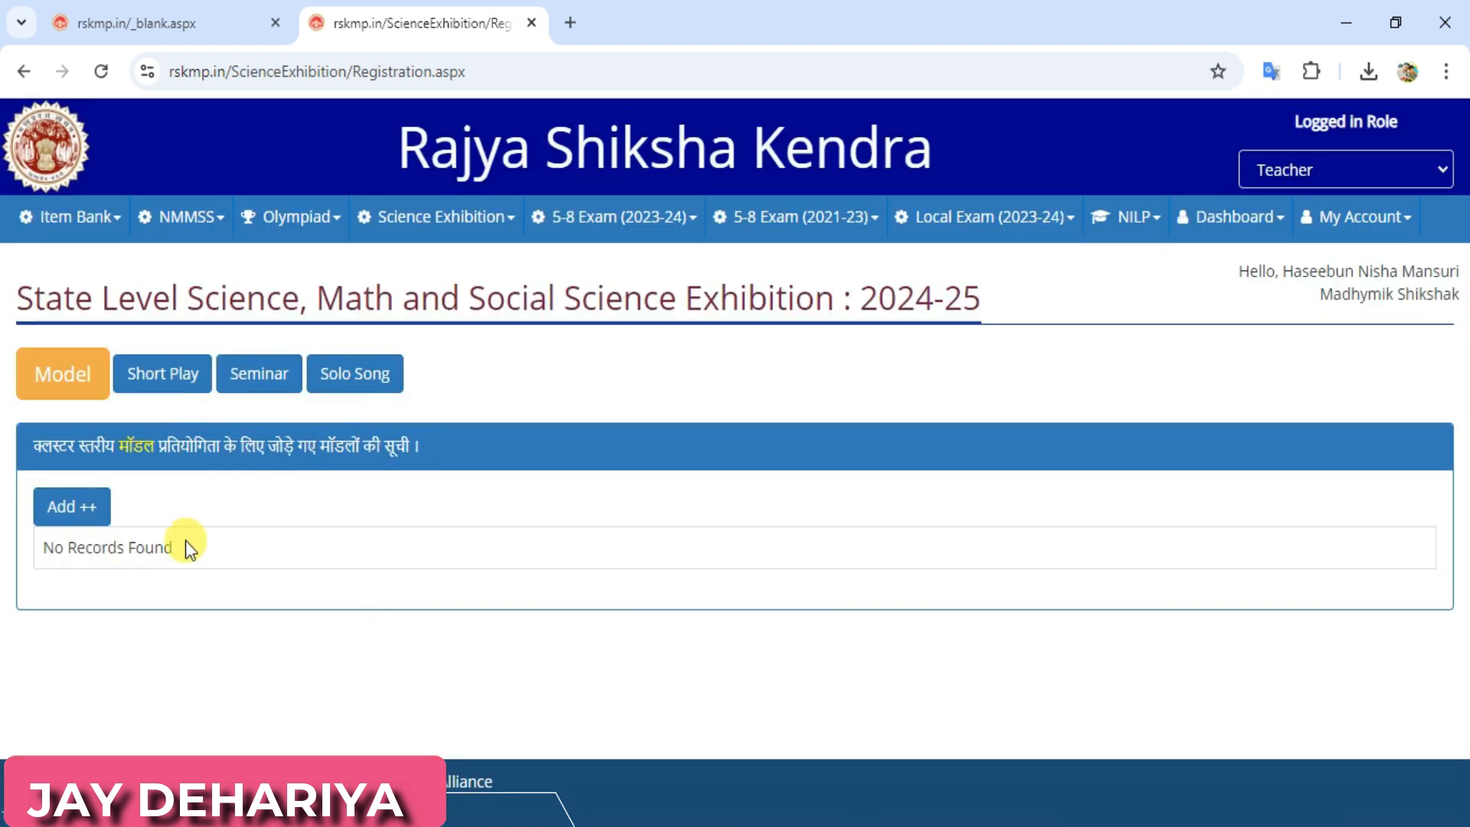
{"action": "left_click", "coordinate": [67, 506]}
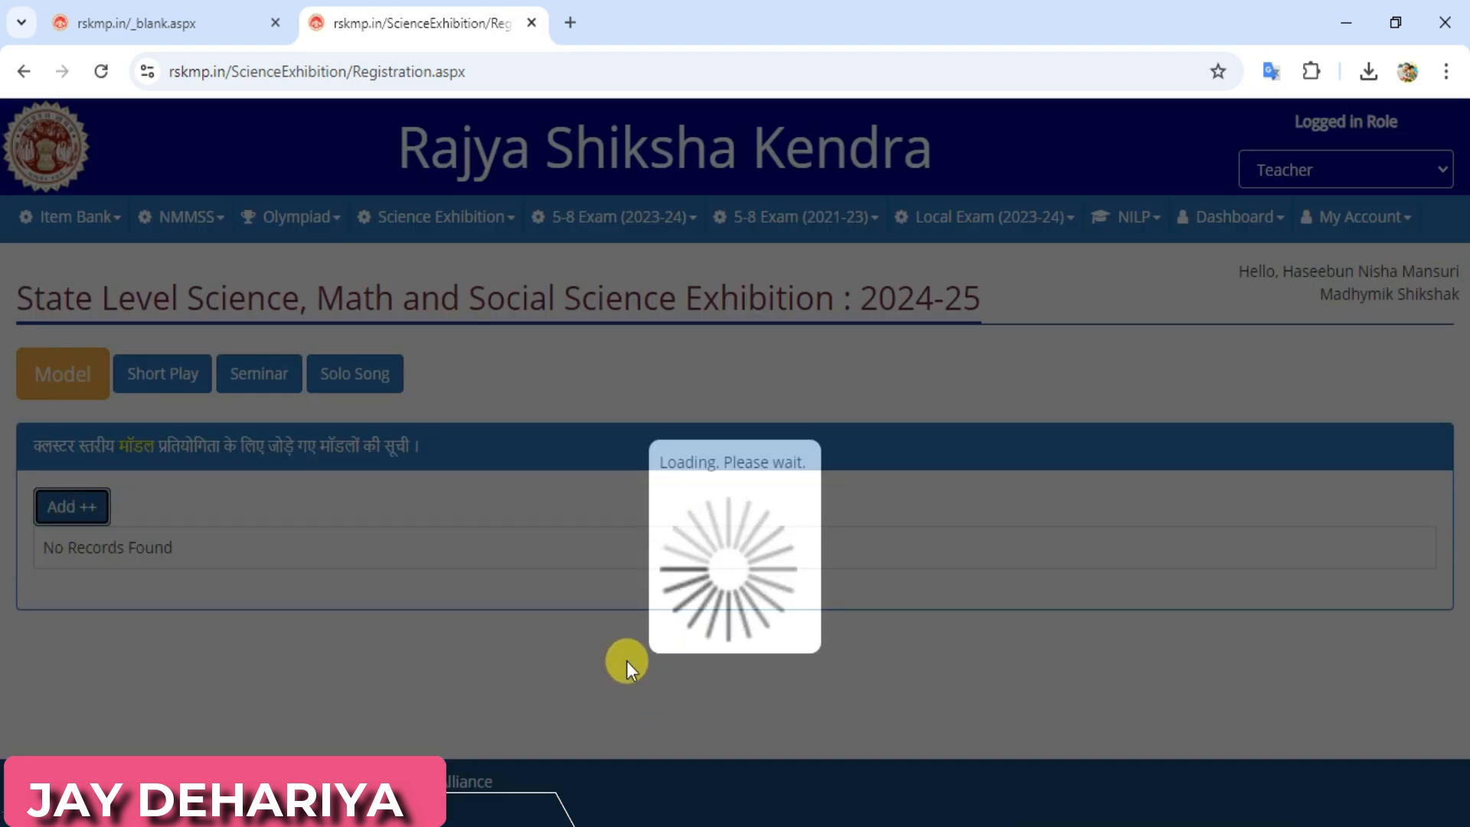
- Set the grade to 8th and select the participating student's name in the model form
{"action": "scroll", "coordinate": [470, 567], "scroll_direction": "down", "scroll_amount": 5}
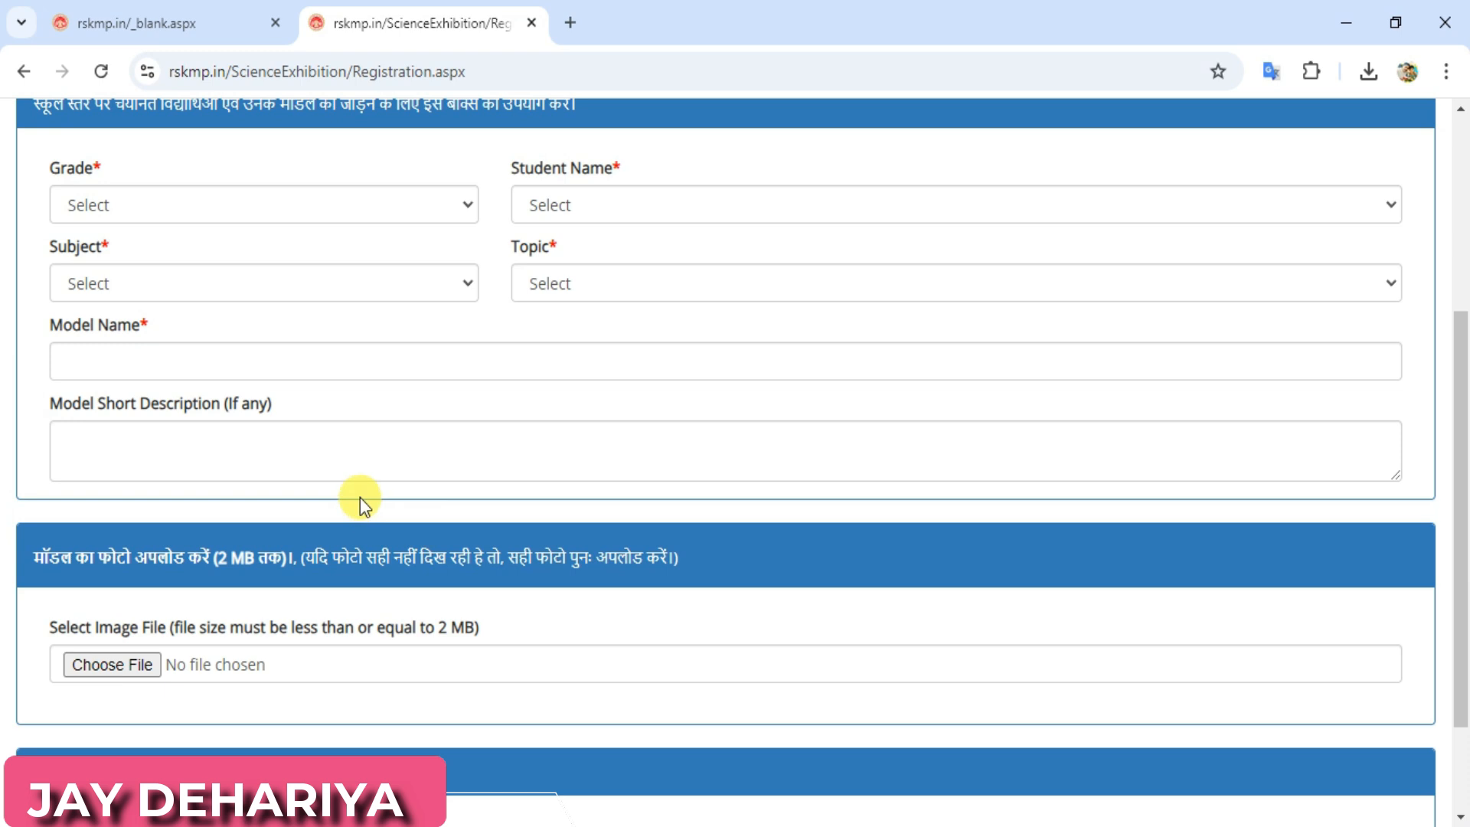
{"action": "scroll", "coordinate": [357, 497], "scroll_direction": "up", "scroll_amount": 2}
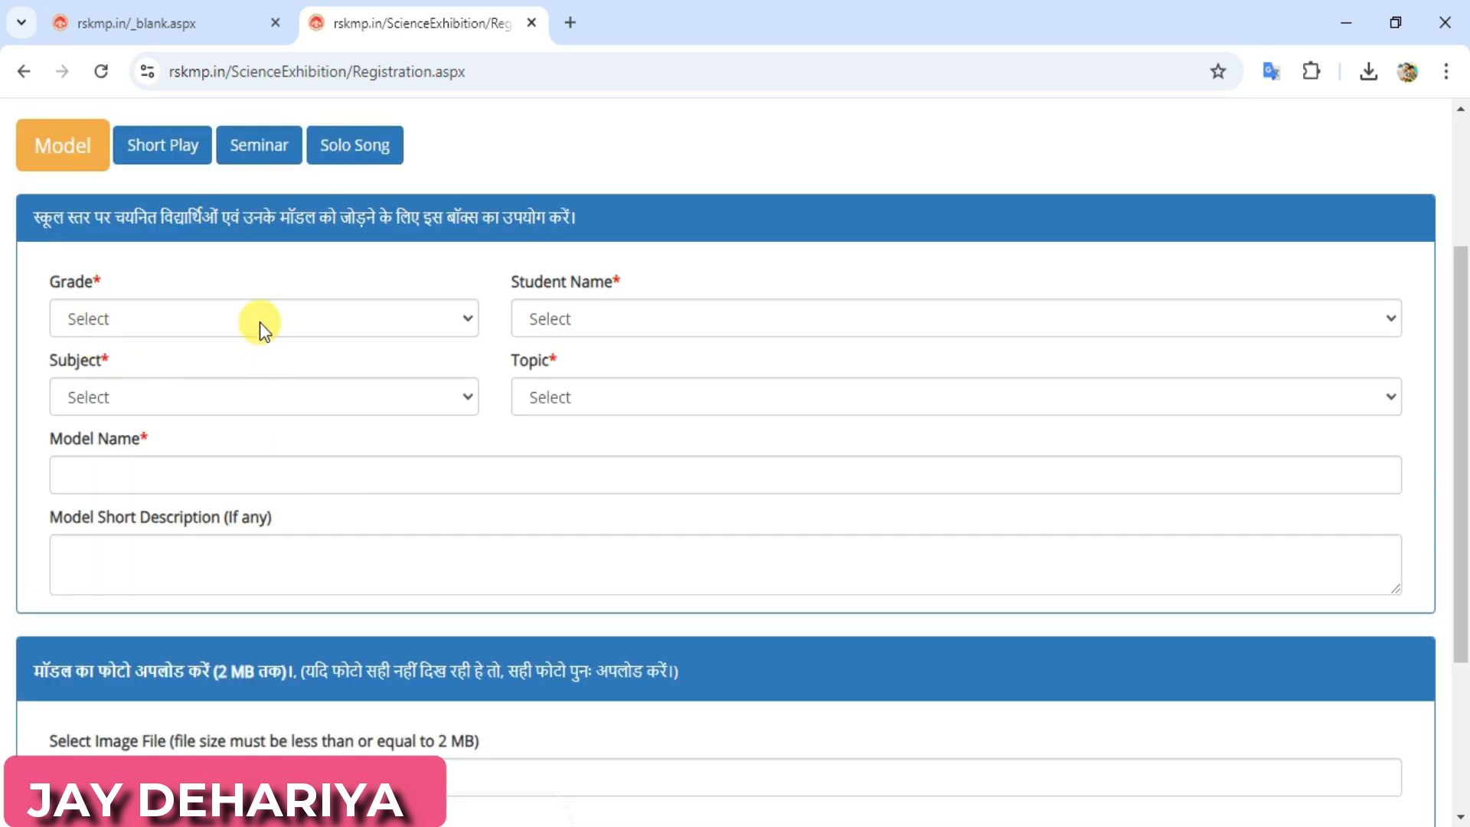
{"action": "left_click", "coordinate": [260, 321]}
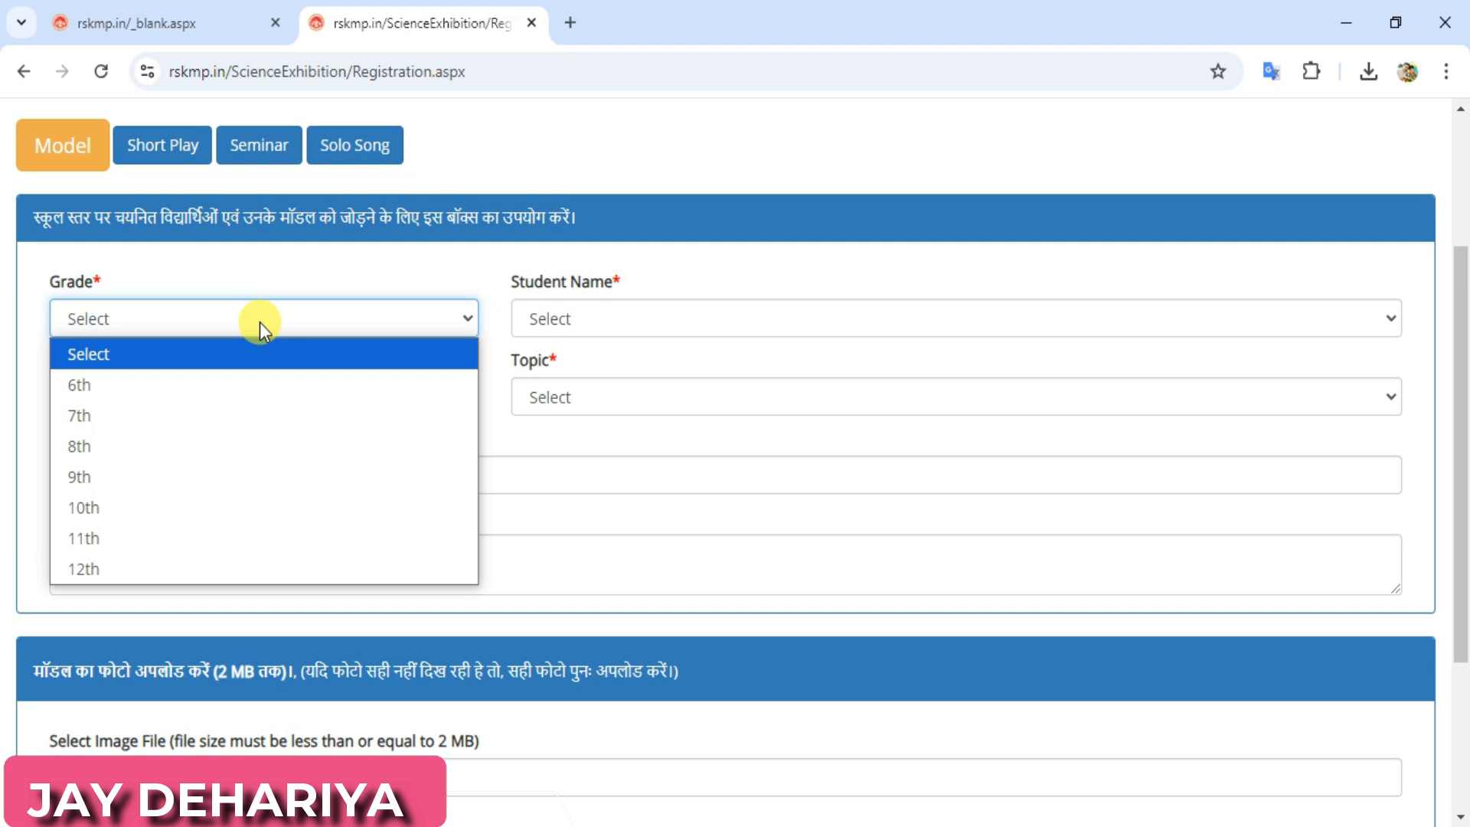
{"action": "left_click", "coordinate": [117, 447]}
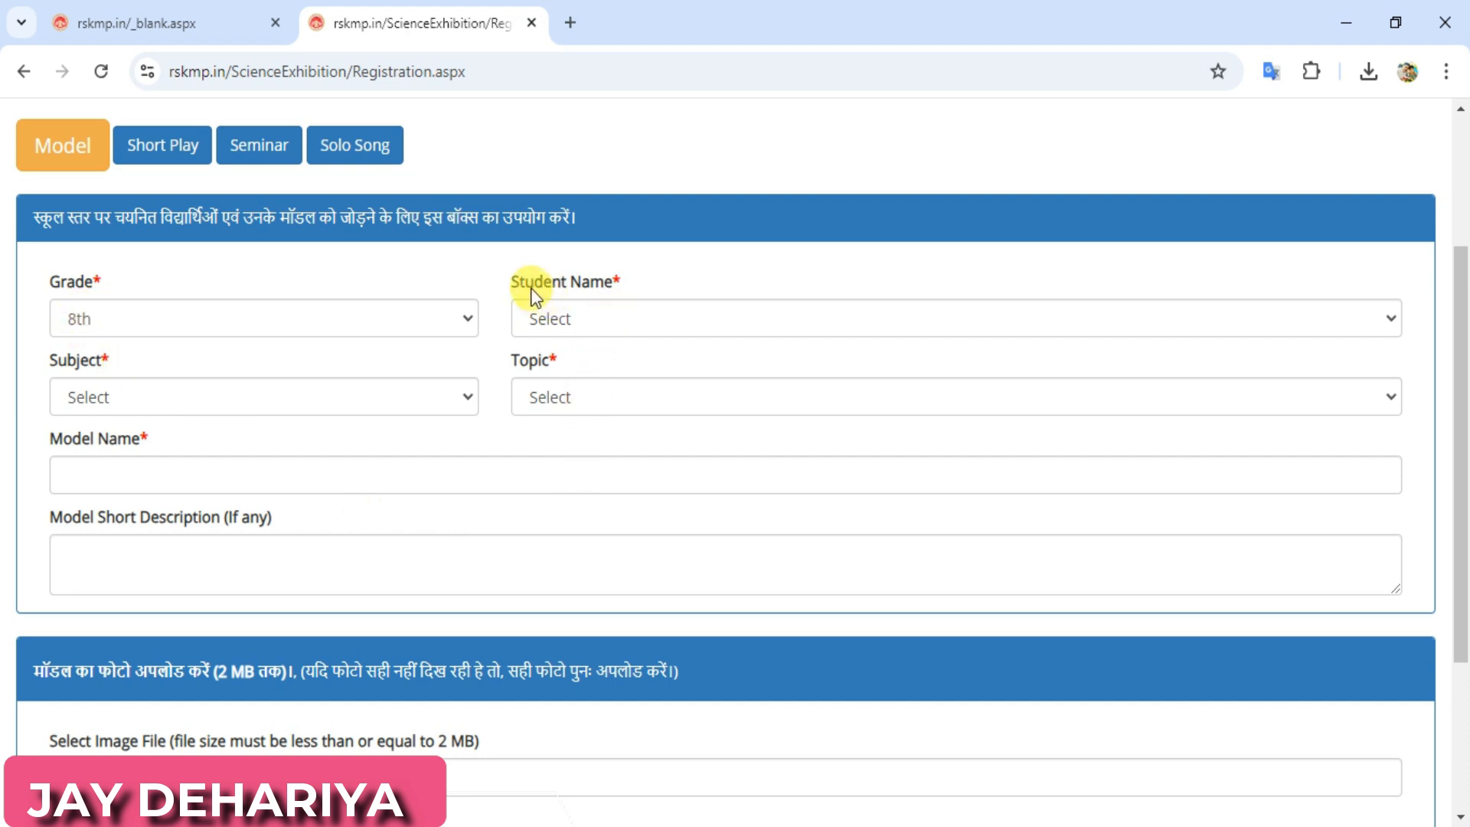
{"action": "left_click", "coordinate": [666, 330]}
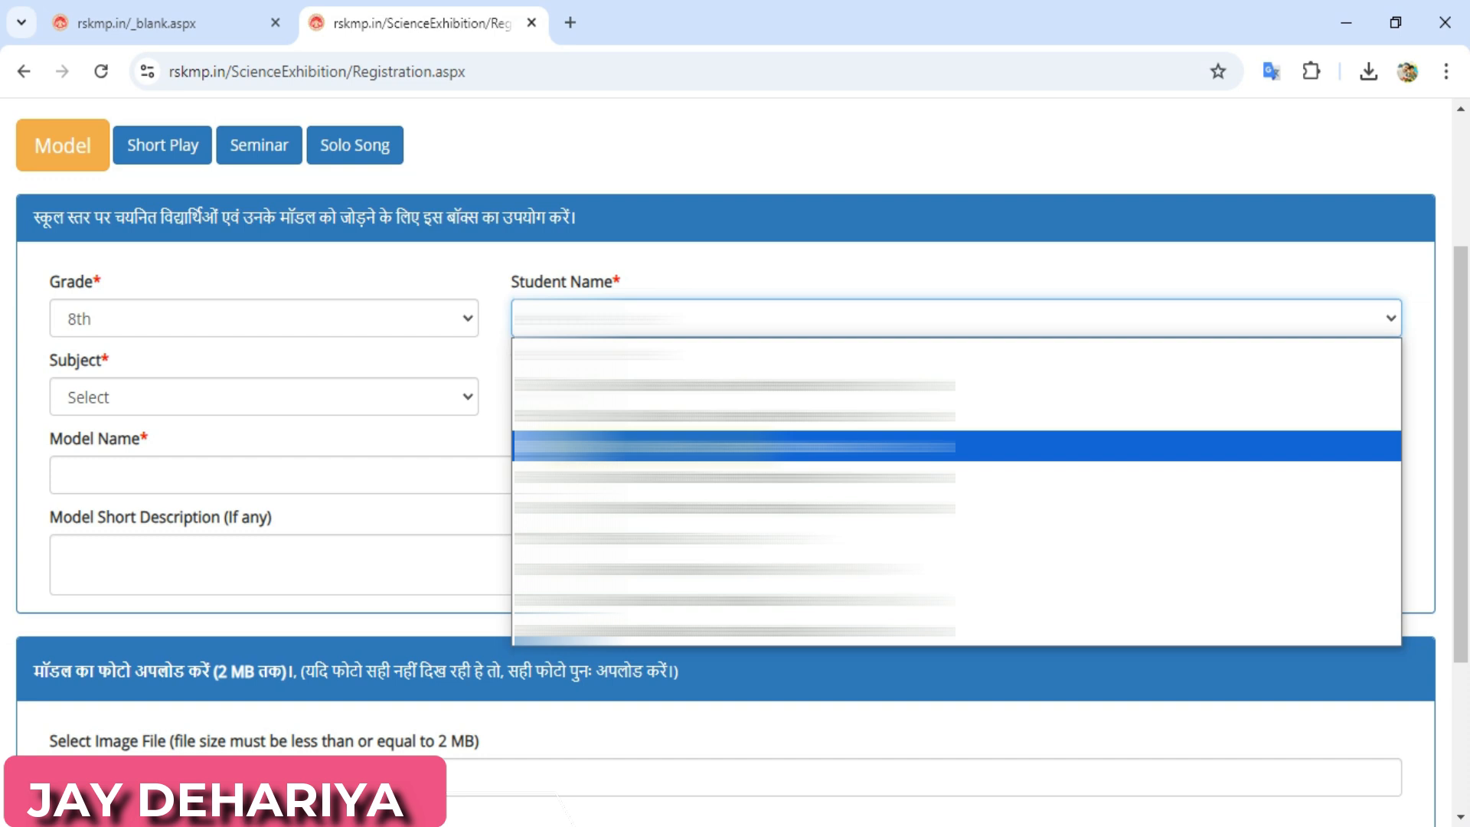
{"action": "left_click", "coordinate": [656, 448]}
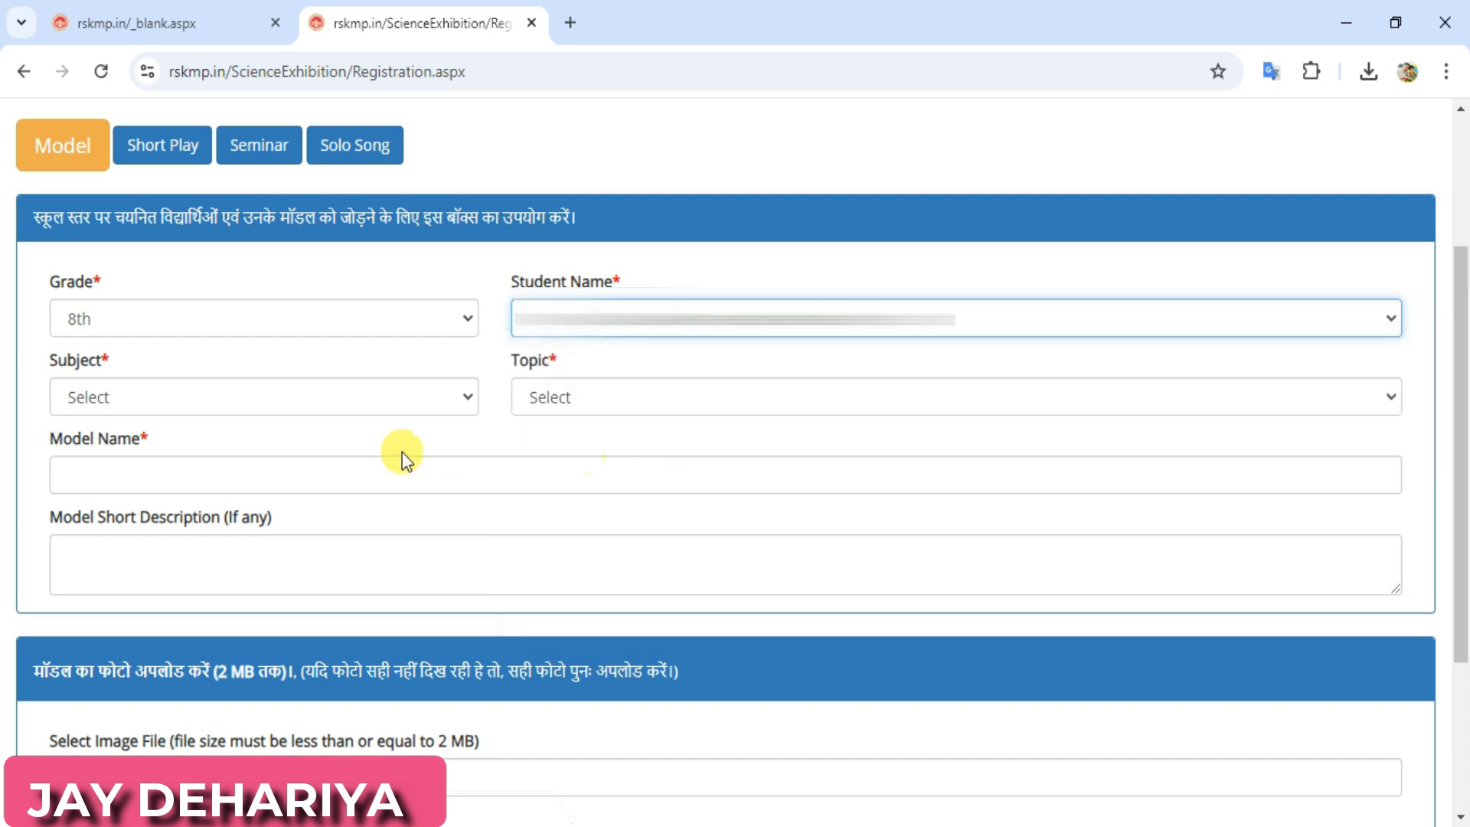
- Set the subject to सामाजिक विज्ञान and check which topics it offers
{"action": "left_click", "coordinate": [306, 394]}
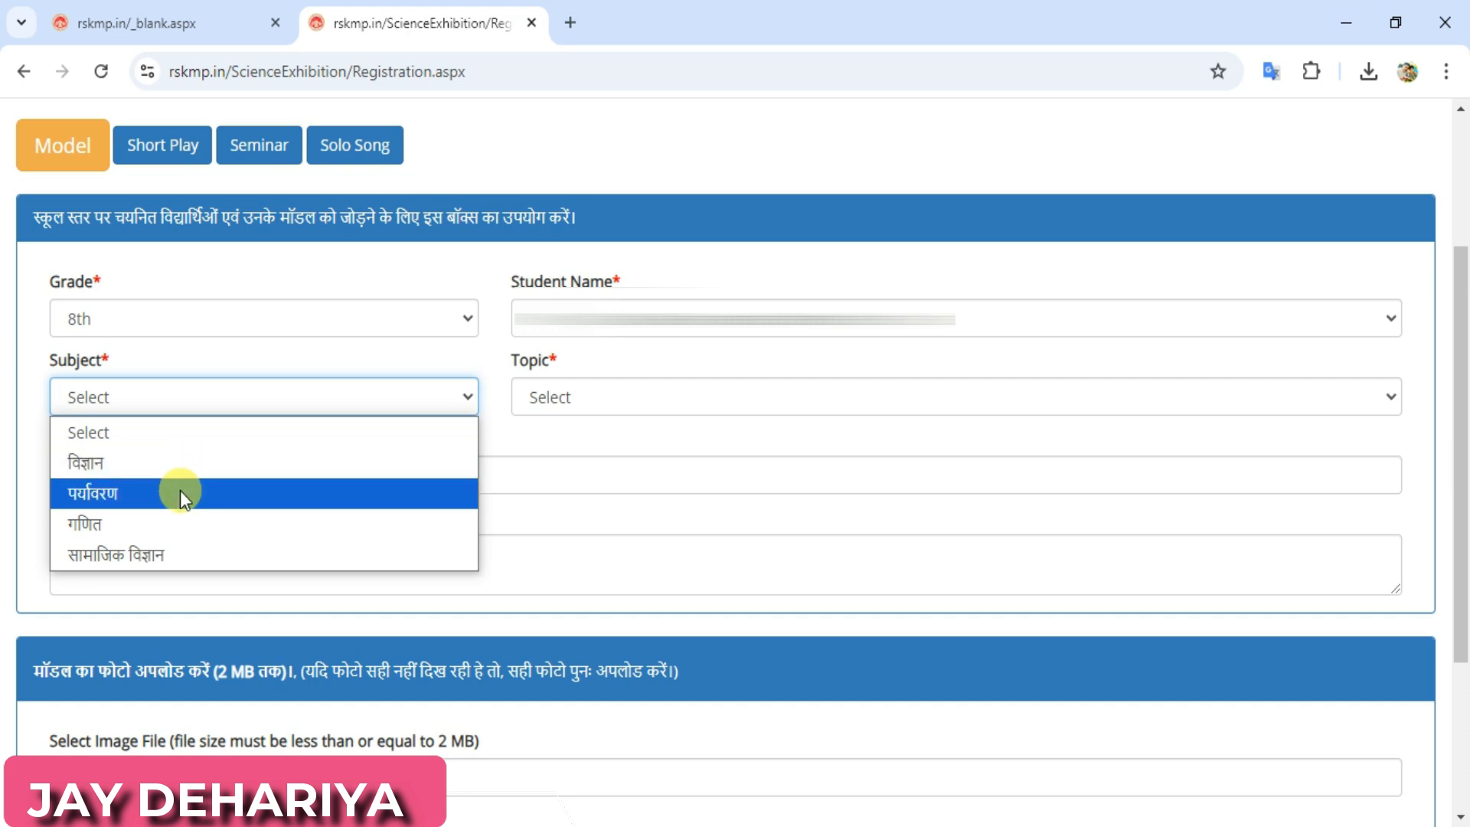
{"action": "left_click", "coordinate": [169, 555]}
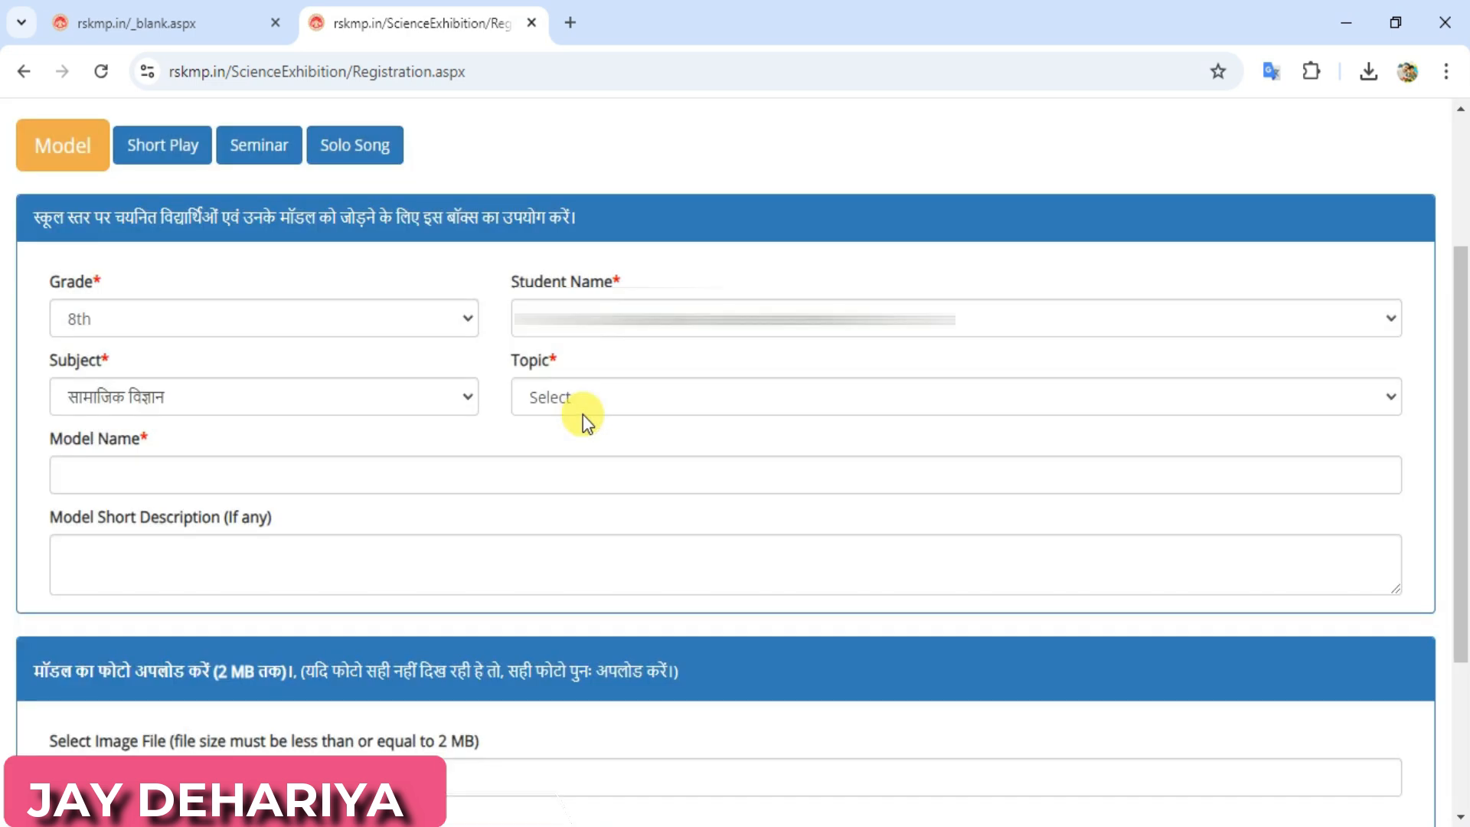
{"action": "left_click", "coordinate": [594, 401]}
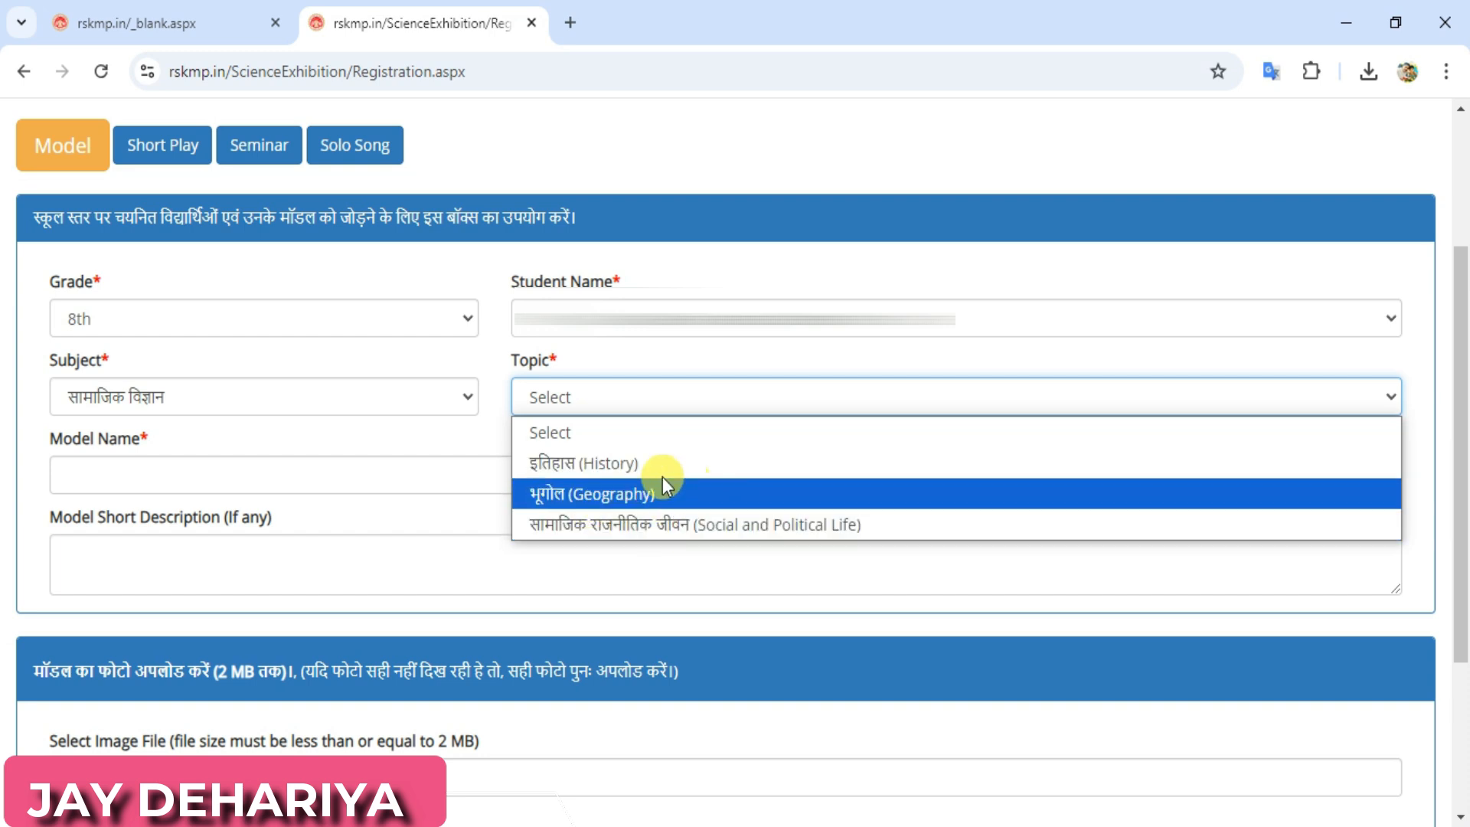
- Set the subject to विज्ञान and the topic to संचार और परिवहन (Communication and Transportation)
{"action": "left_click", "coordinate": [388, 402]}
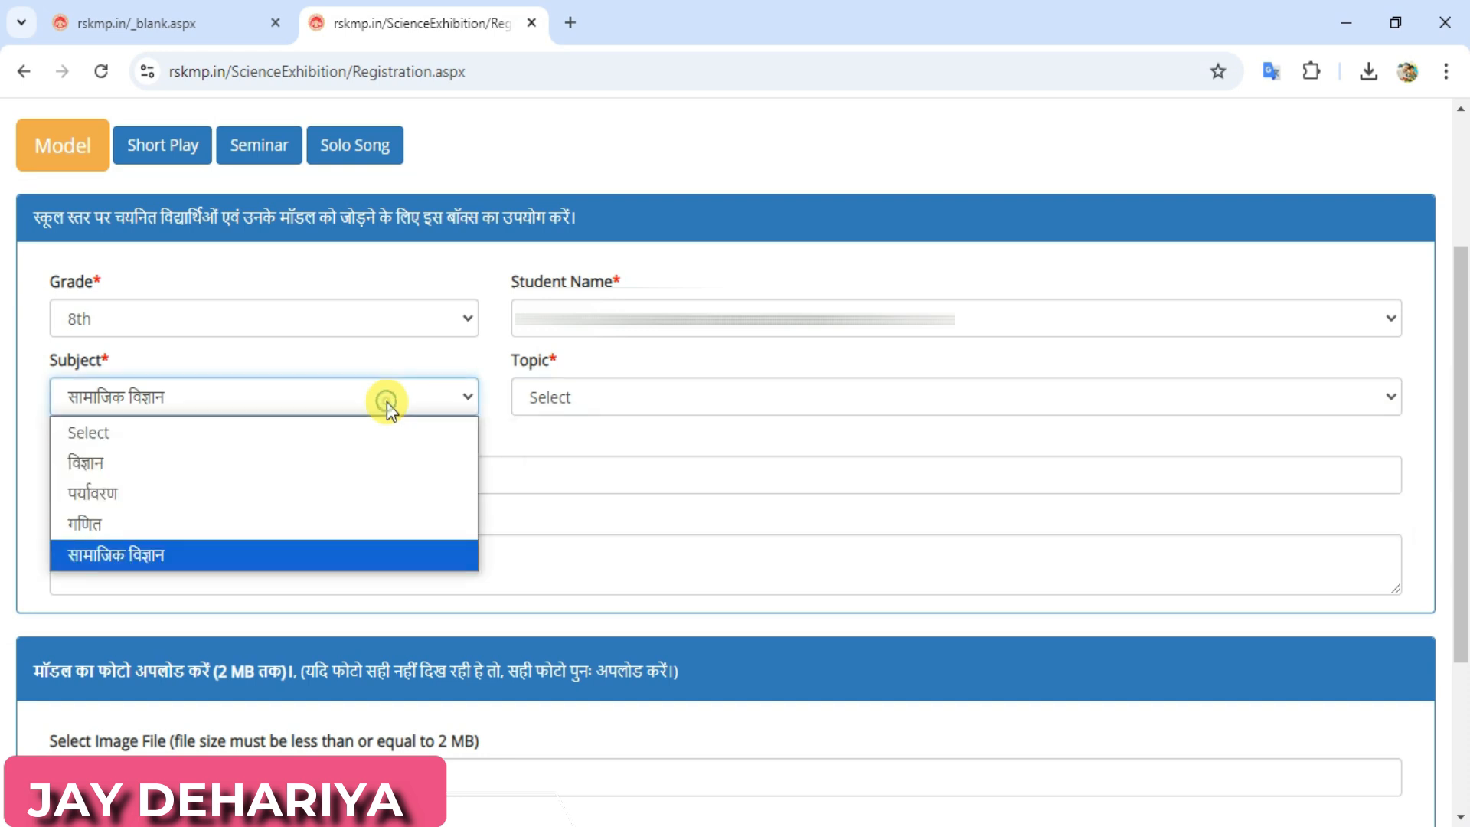
{"action": "left_click", "coordinate": [343, 465]}
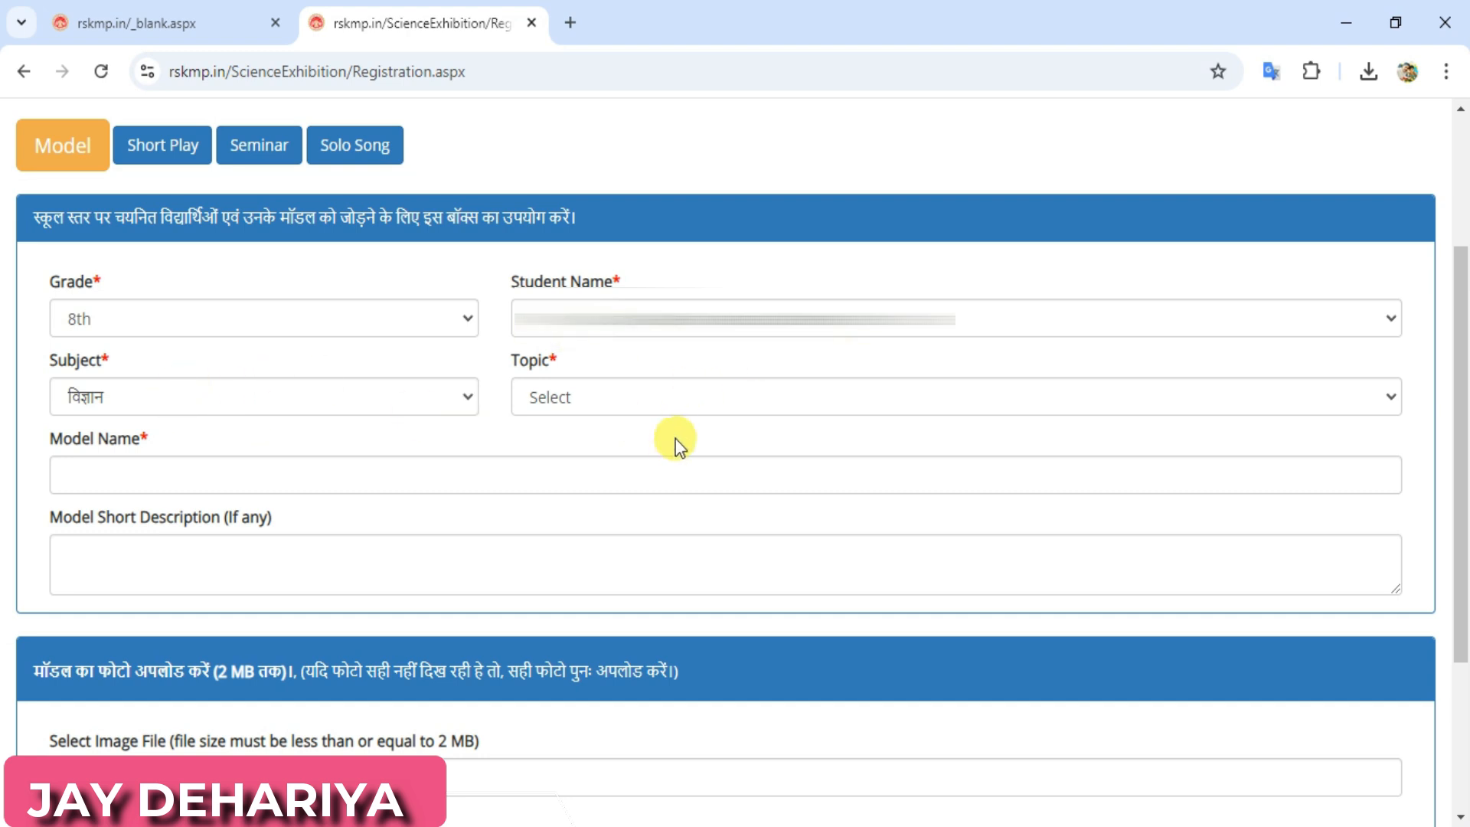
{"action": "left_click", "coordinate": [647, 406]}
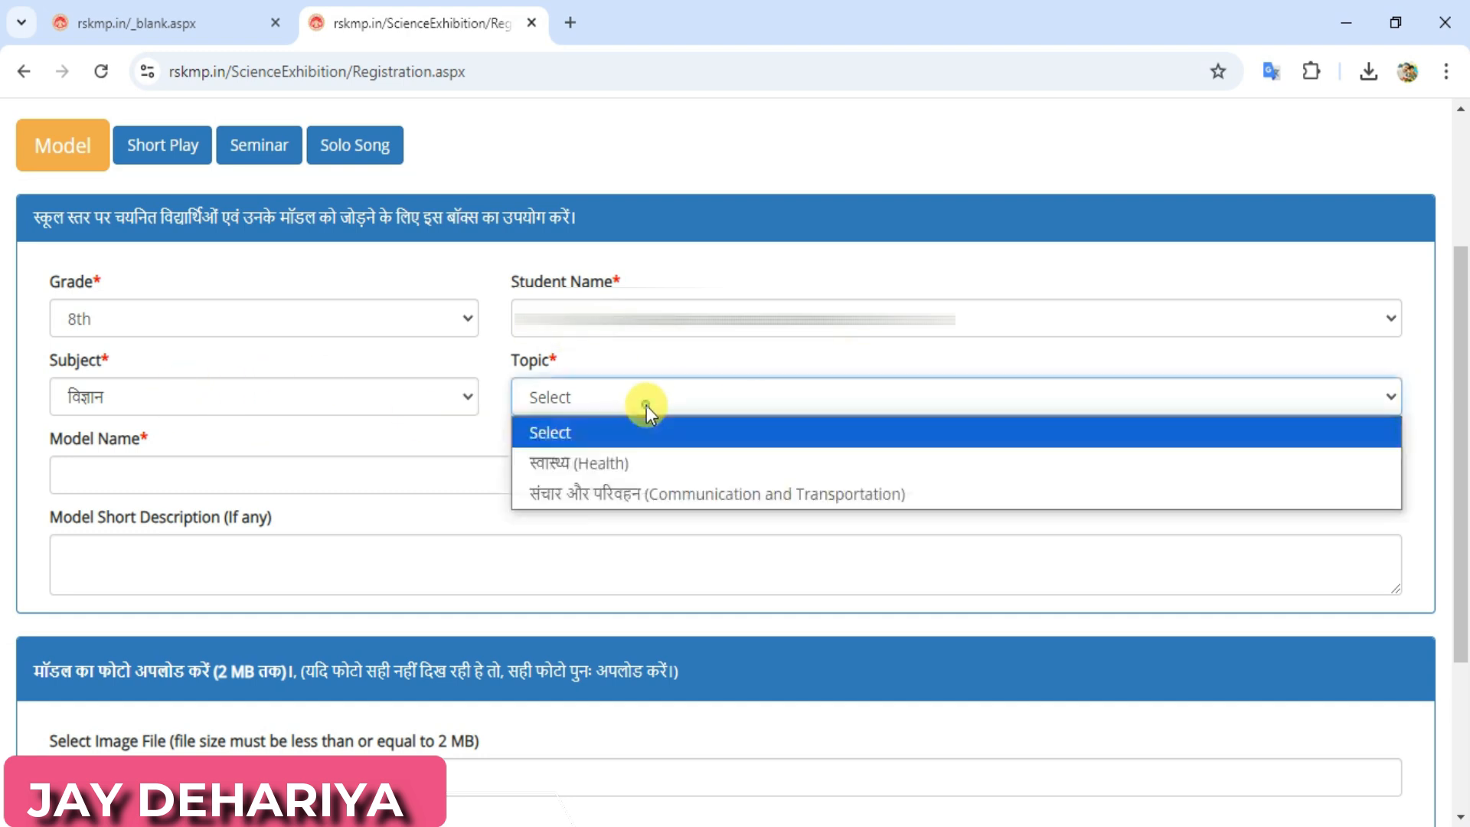
{"action": "left_click", "coordinate": [628, 492]}
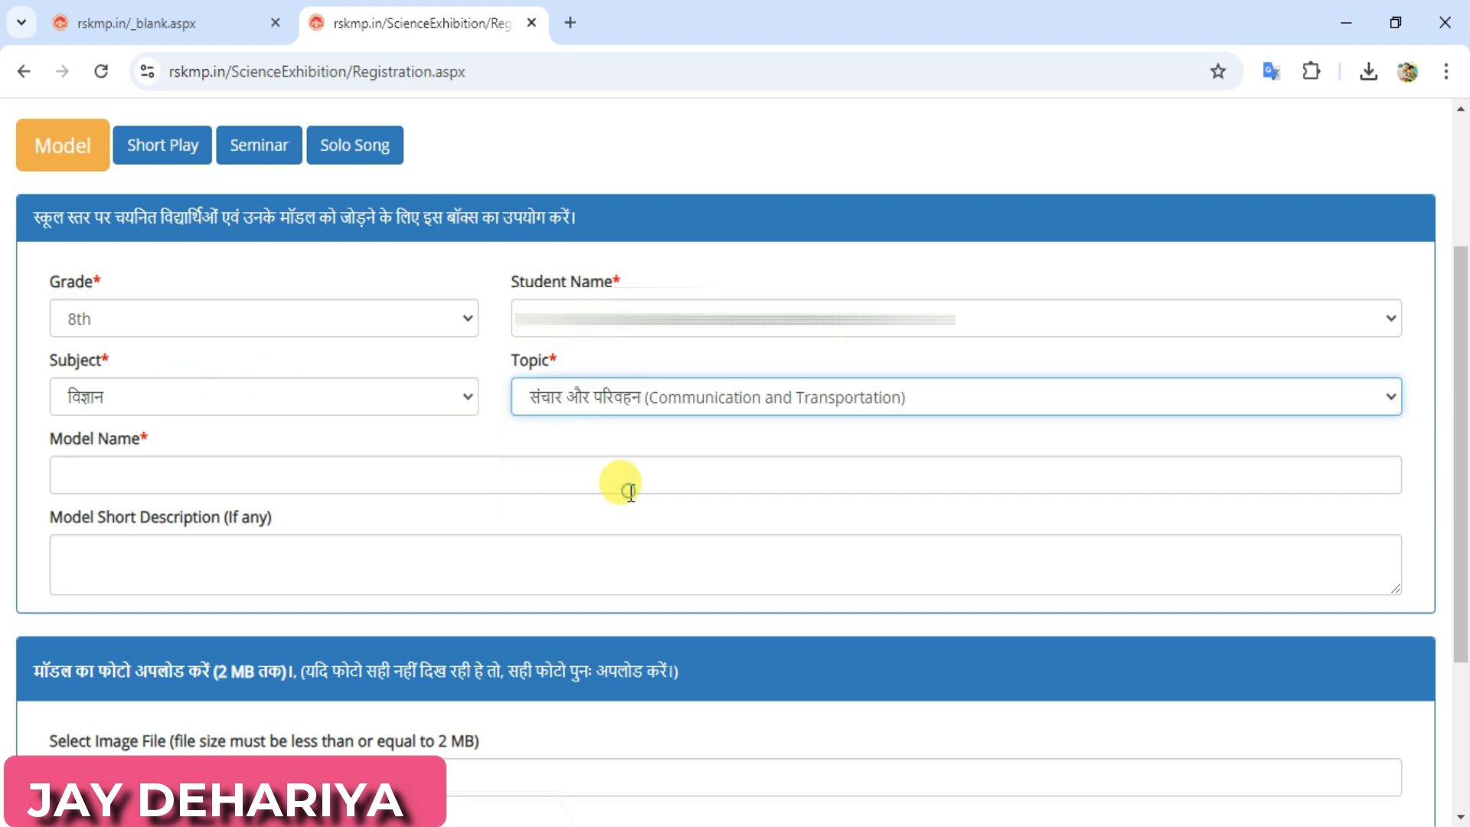
- Enter "jal chakra" as the model name, leaving the short description empty
{"action": "left_click", "coordinate": [299, 478]}
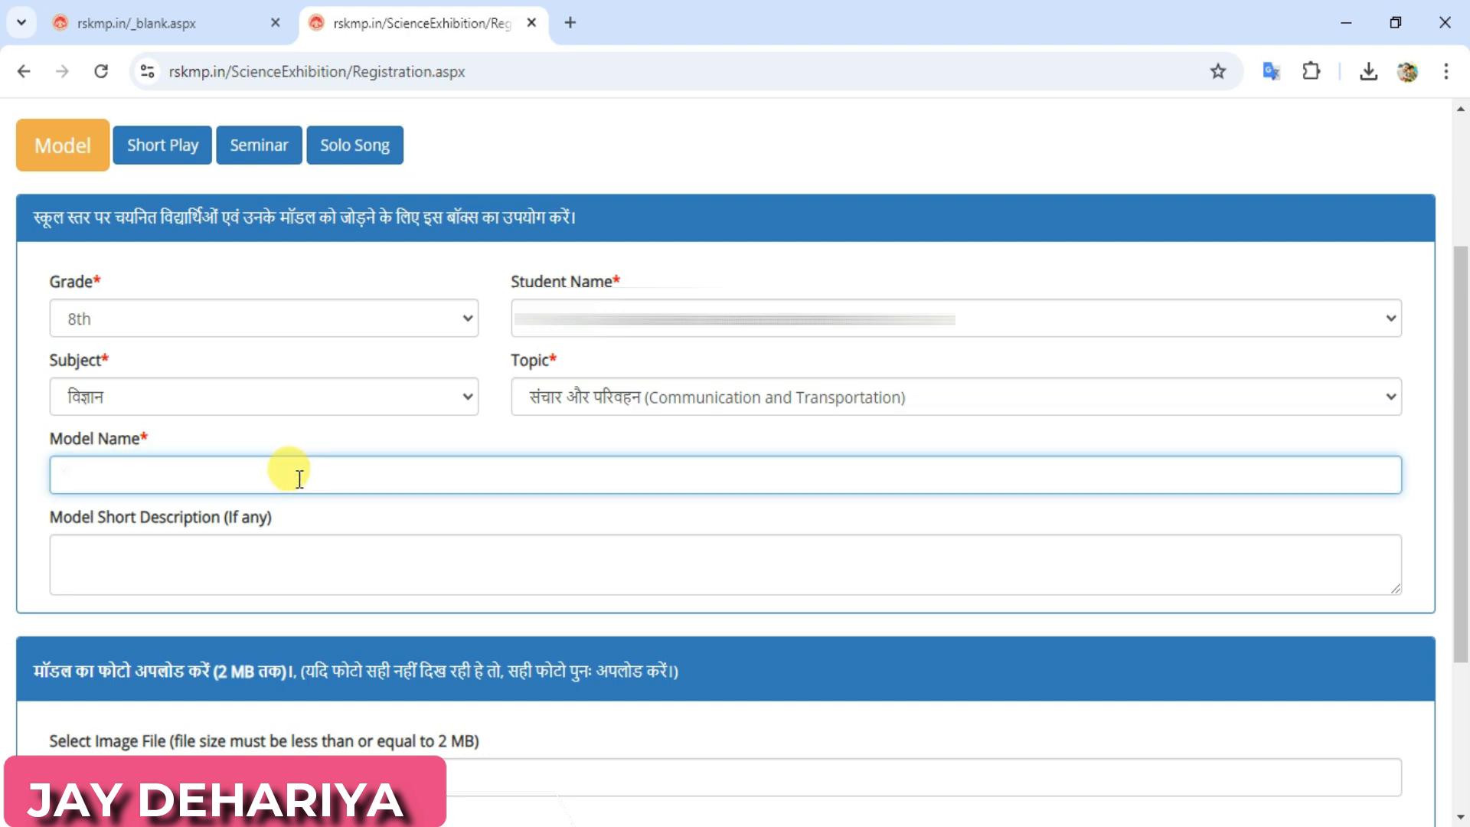
{"action": "type", "text": "jal chakra"}
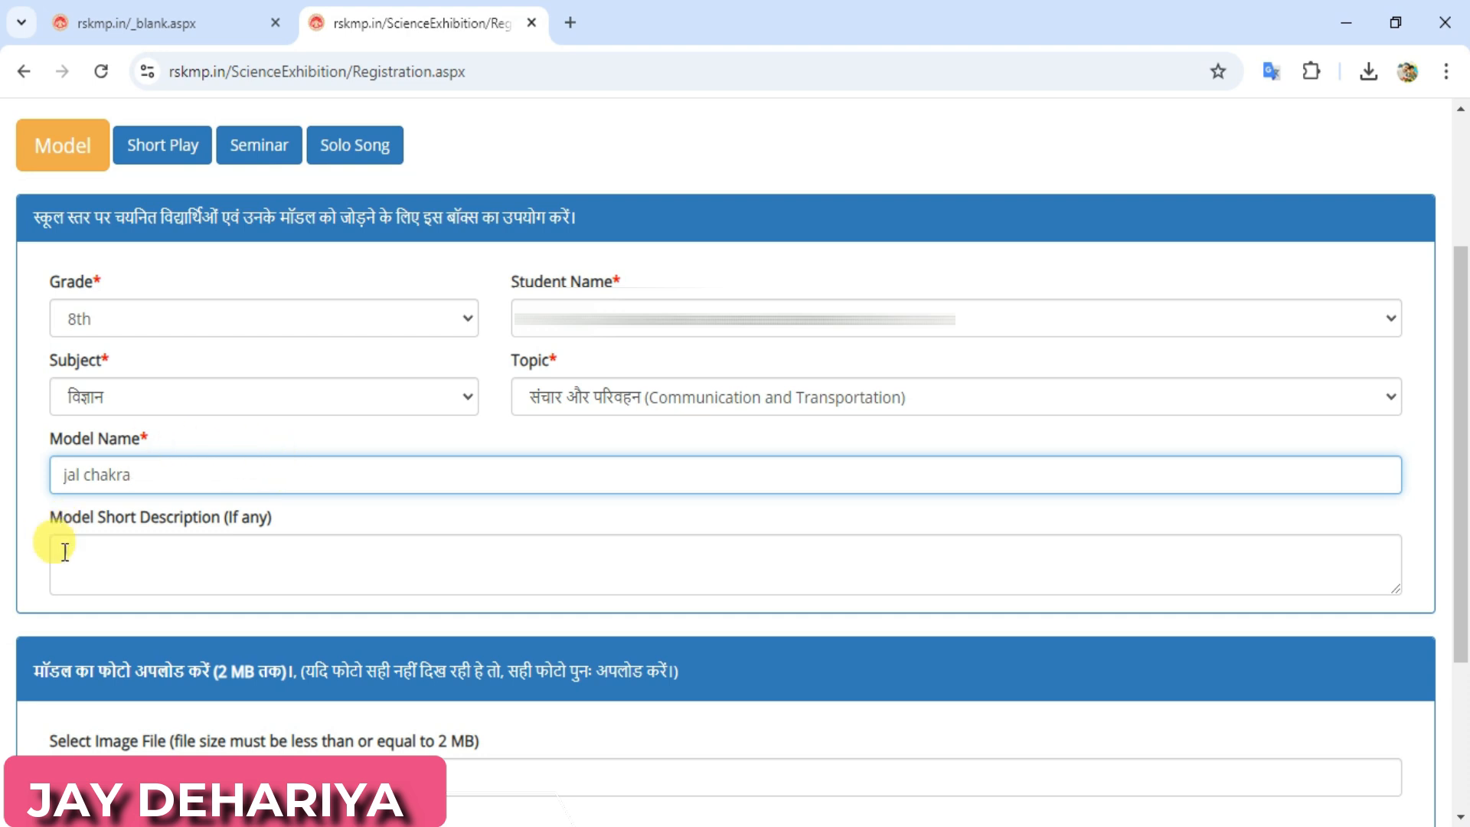
{"action": "left_click", "coordinate": [141, 565]}
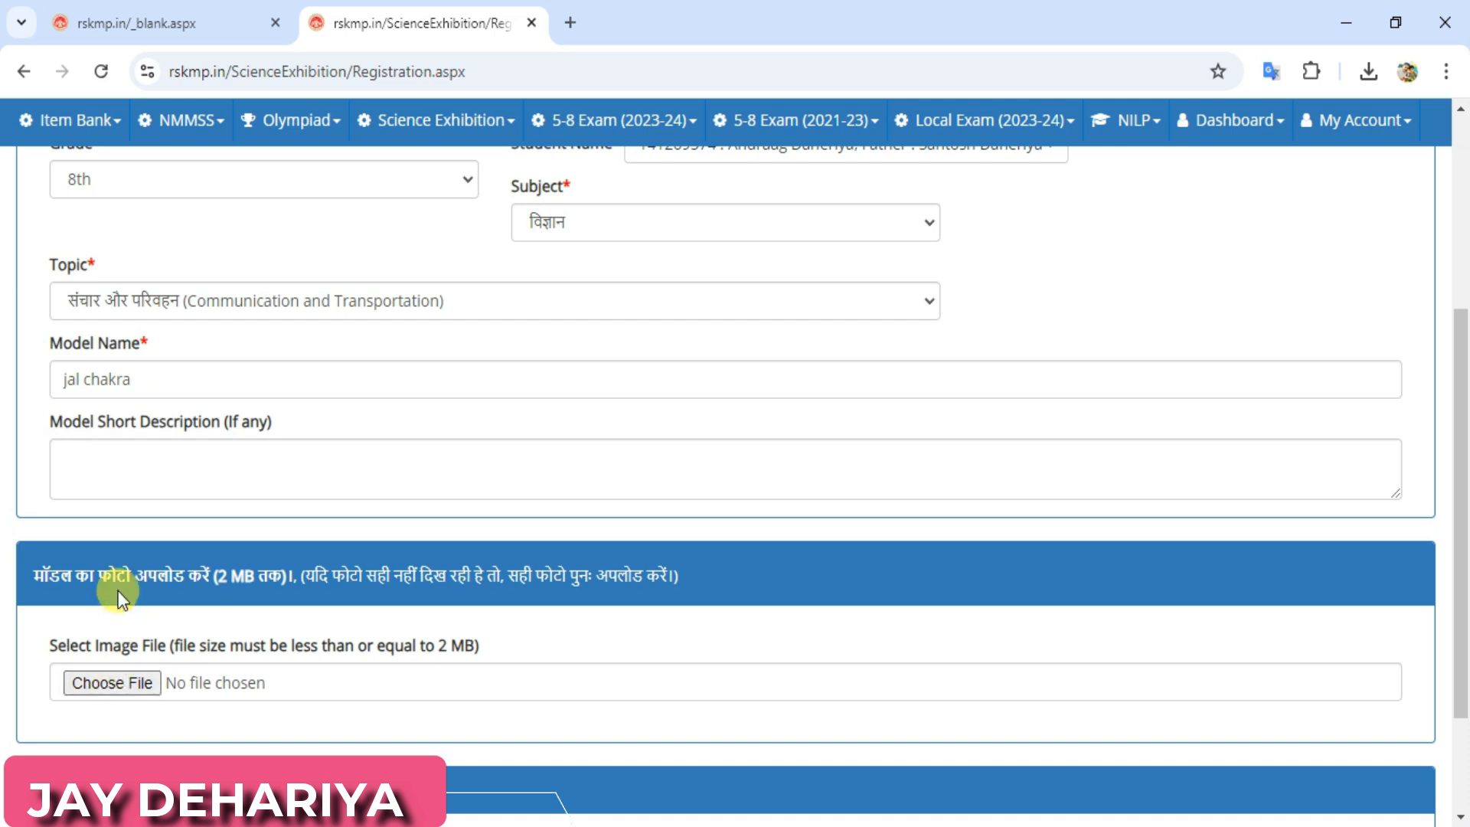
- Upload IMG_20241024_090001.jpg from the Desktop as the model's photo
{"action": "left_click_drag", "start_coordinate": [218, 580], "coordinate": [273, 592]}
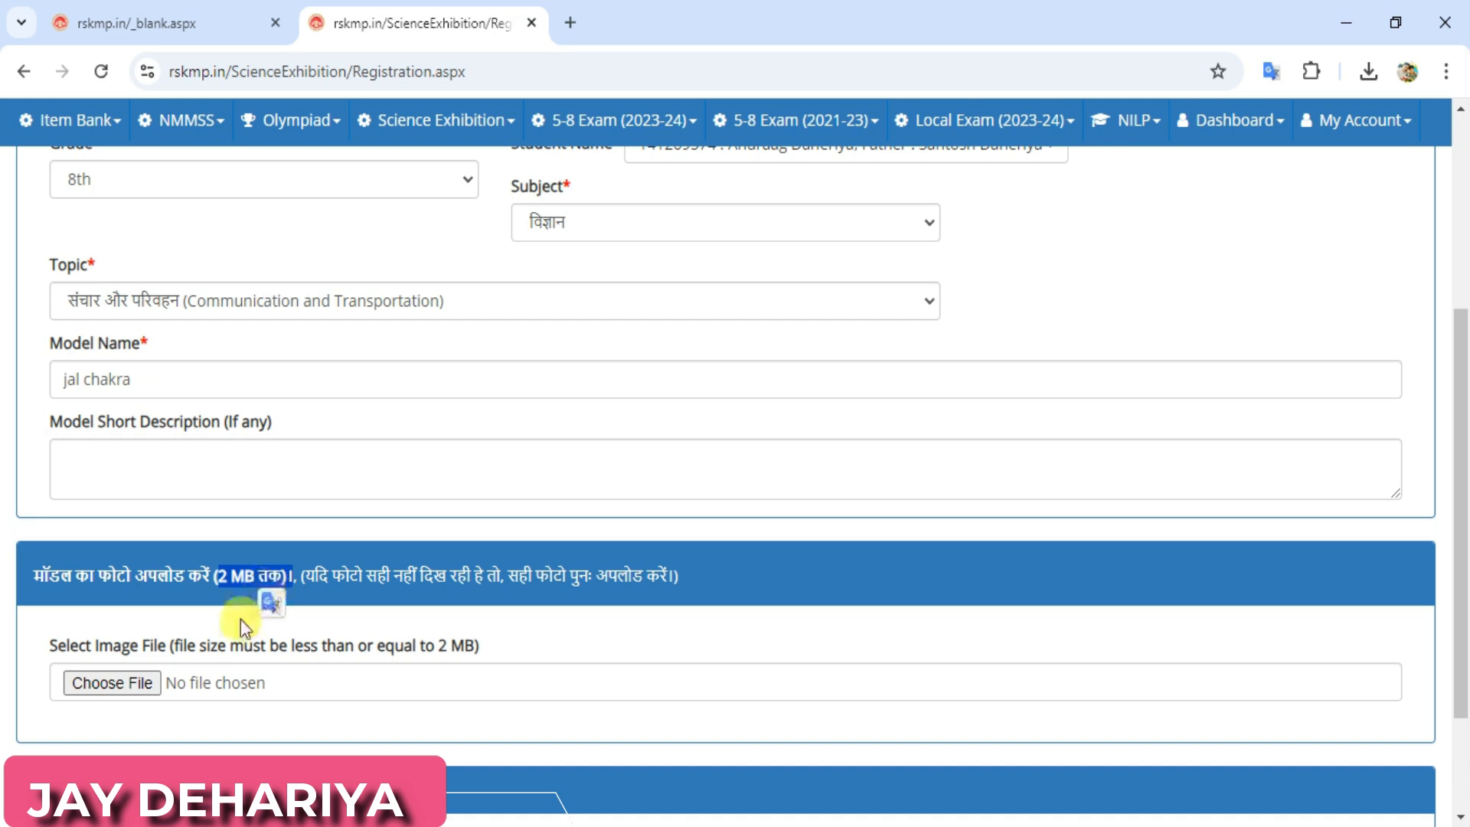
{"action": "left_click", "coordinate": [111, 683]}
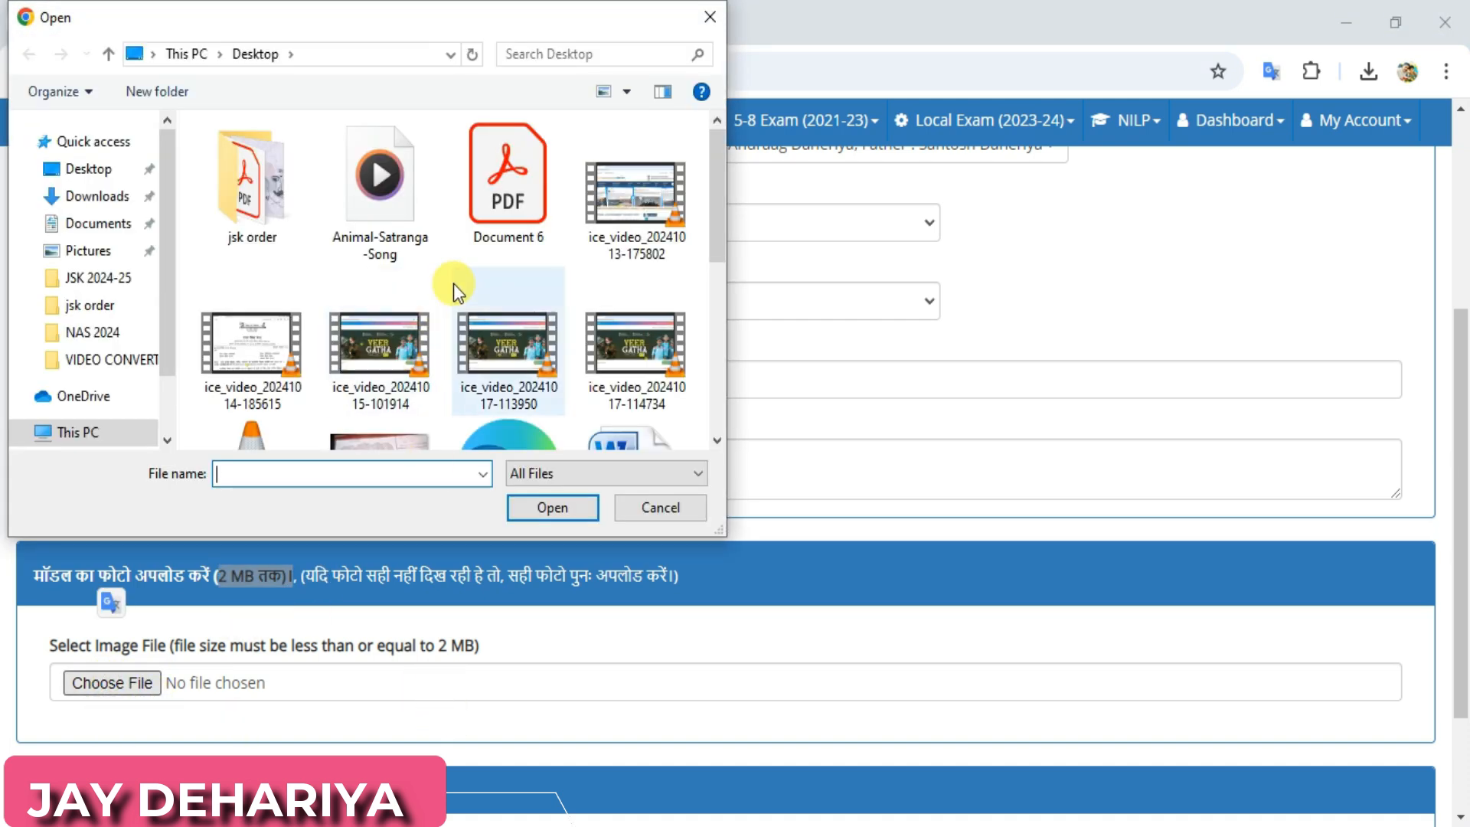
{"action": "scroll", "coordinate": [443, 259], "scroll_direction": "down", "scroll_amount": 3}
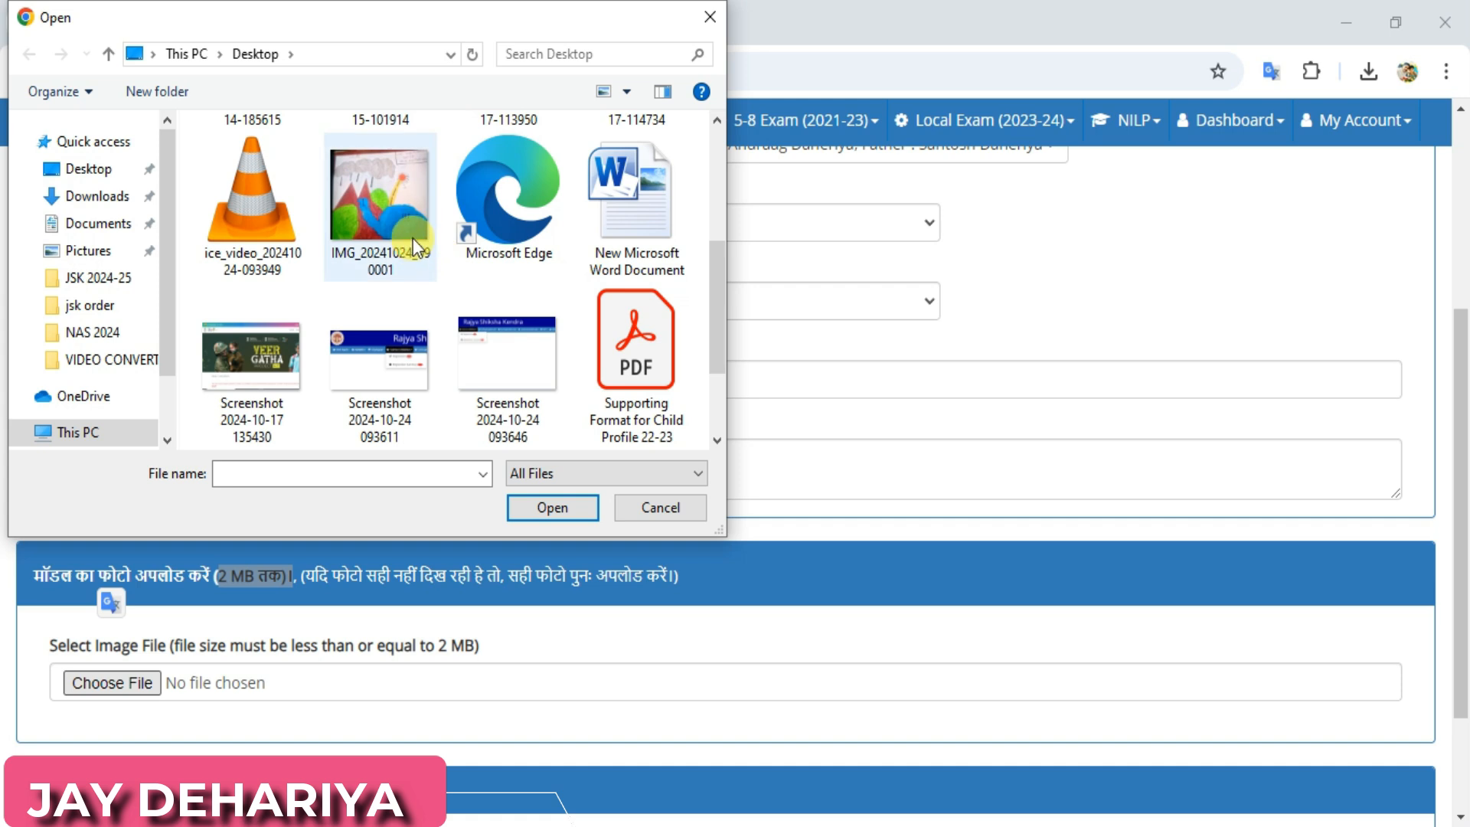
{"action": "double_click", "coordinate": [412, 237]}
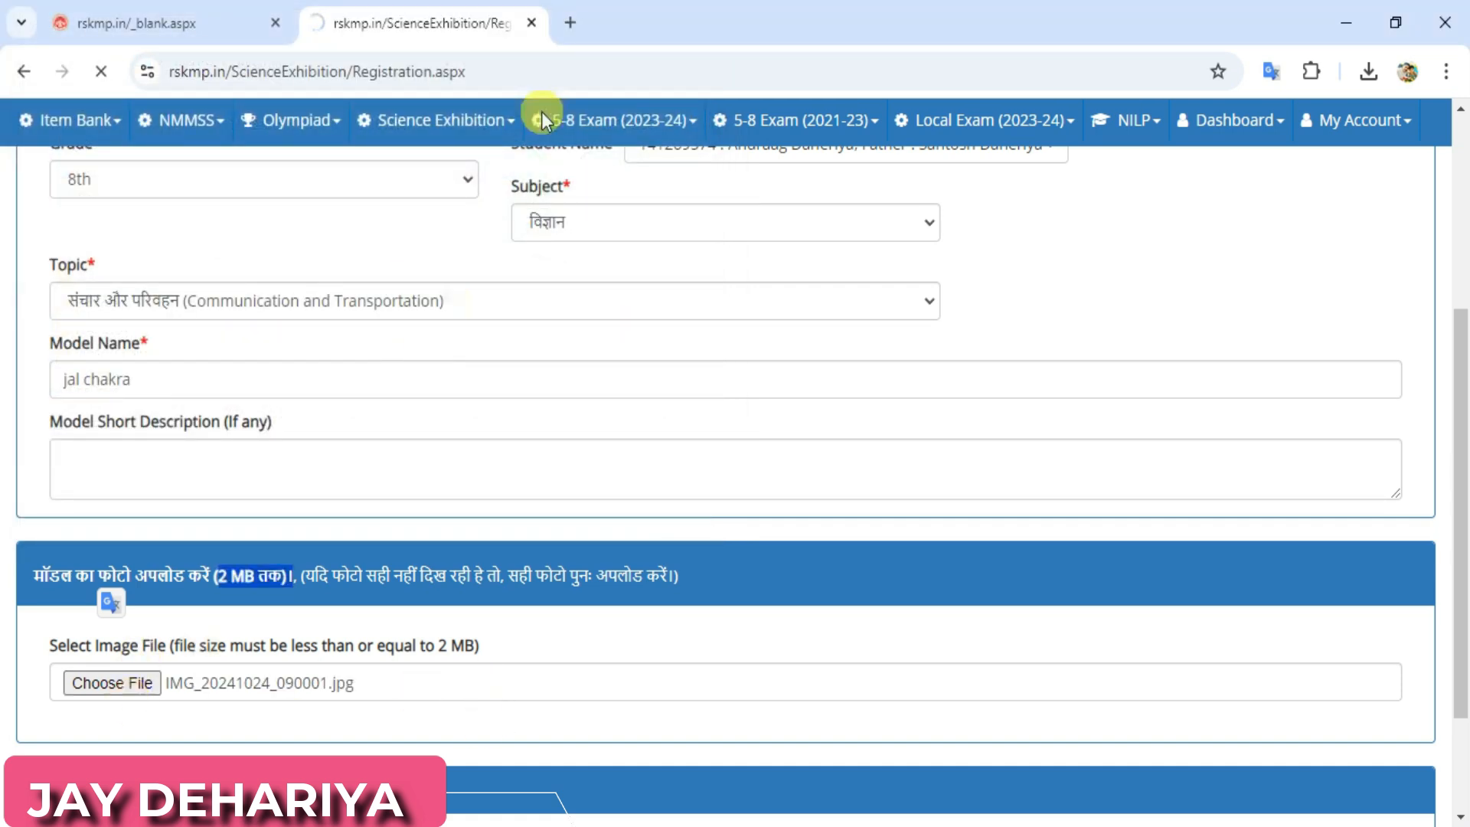
{"action": "left_click", "coordinate": [195, 718]}
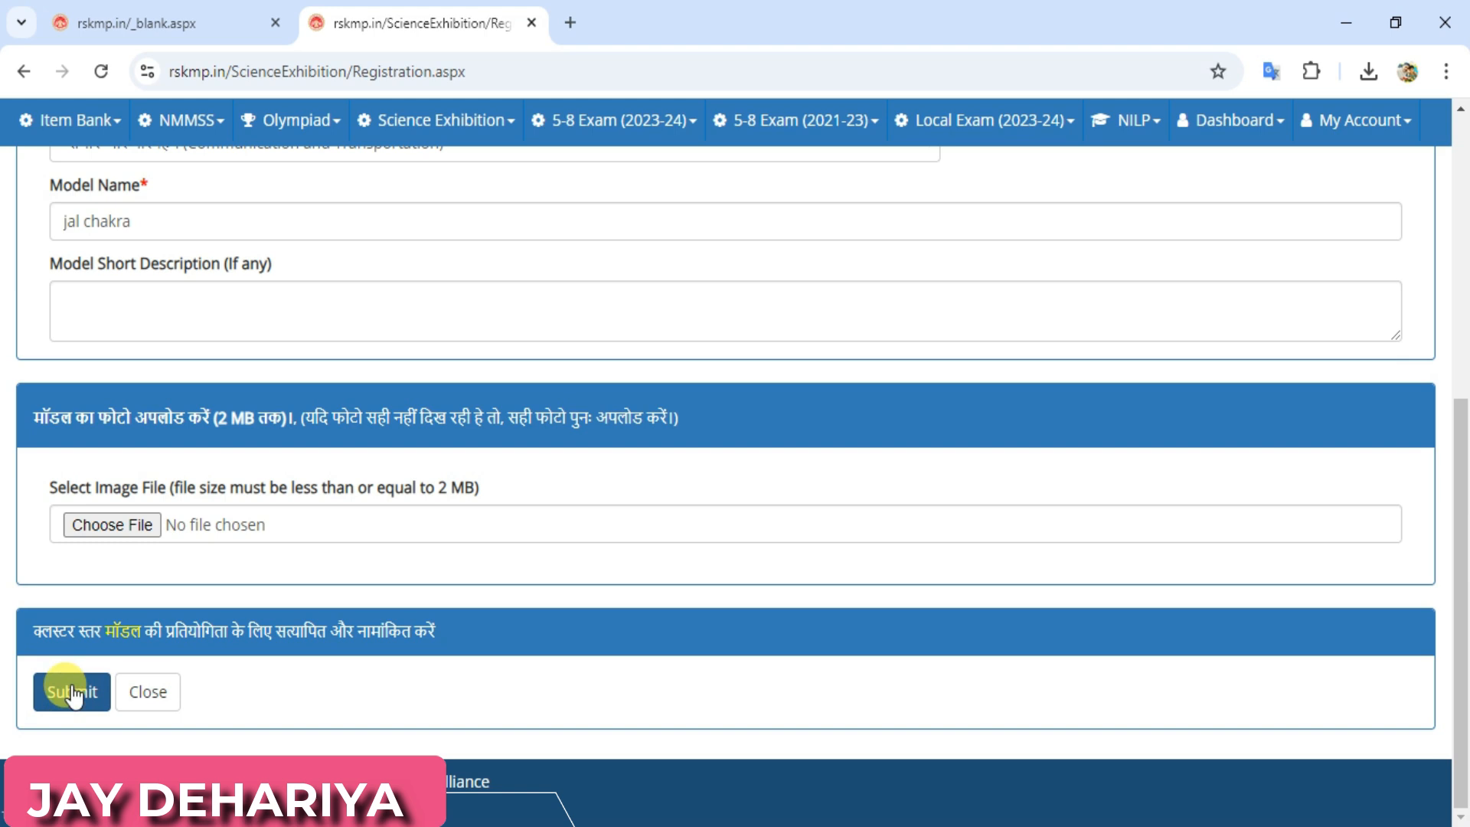
- Submit the model registration, accept the verification declaration and dismiss the registration message
{"action": "left_click", "coordinate": [72, 693]}
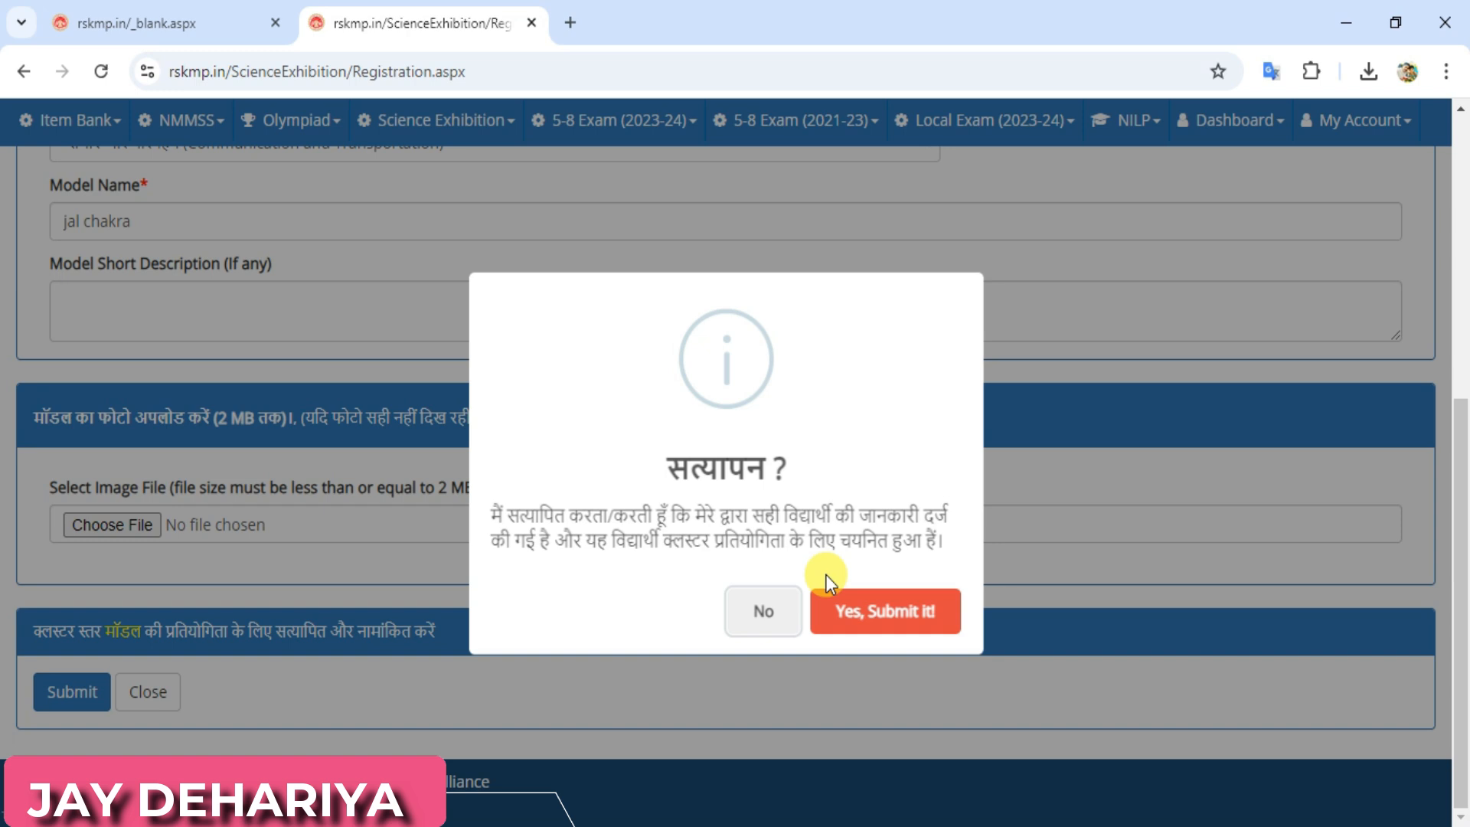
{"action": "left_click", "coordinate": [902, 619]}
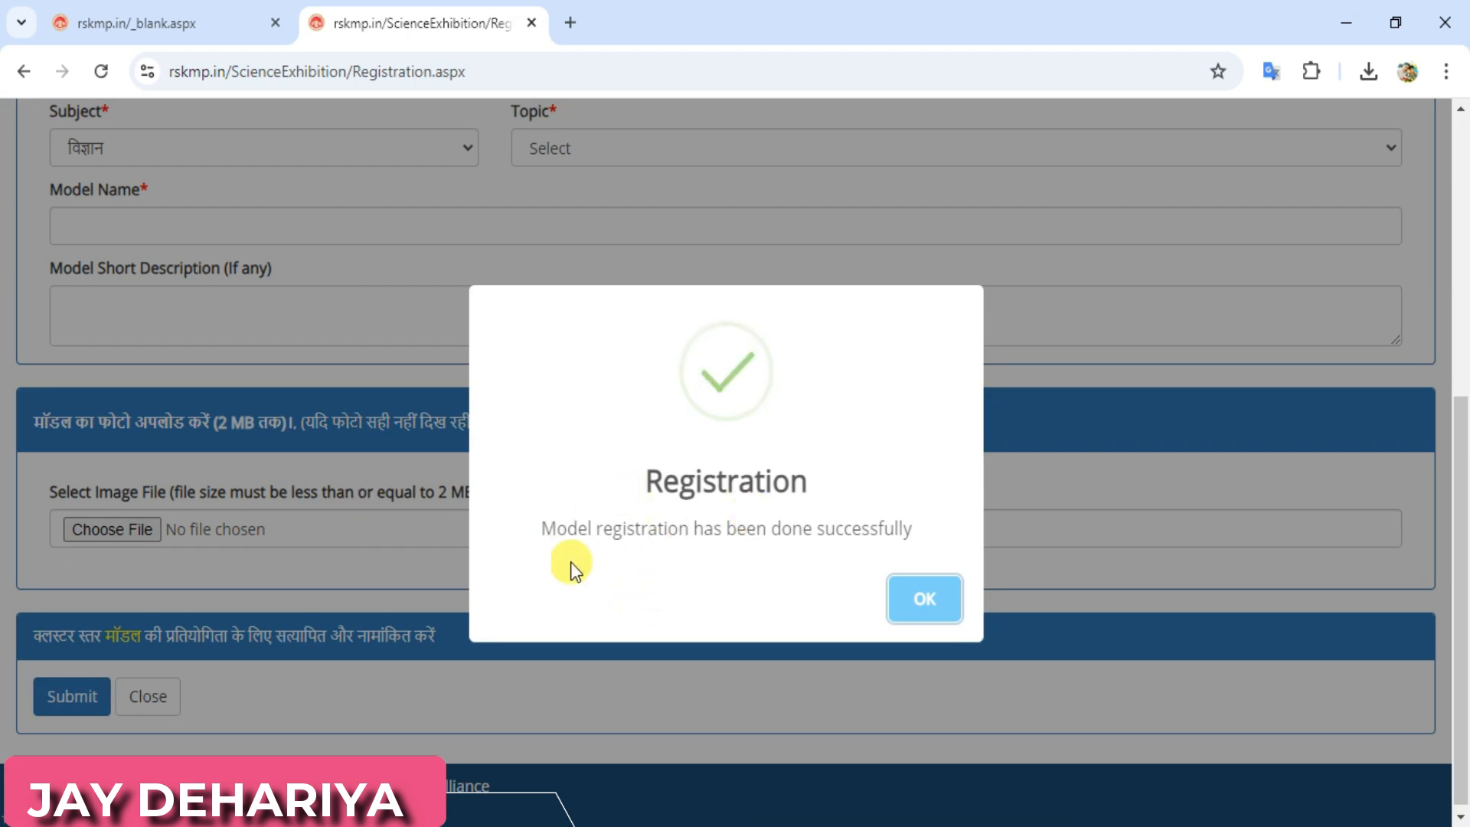
{"action": "left_click", "coordinate": [924, 607]}
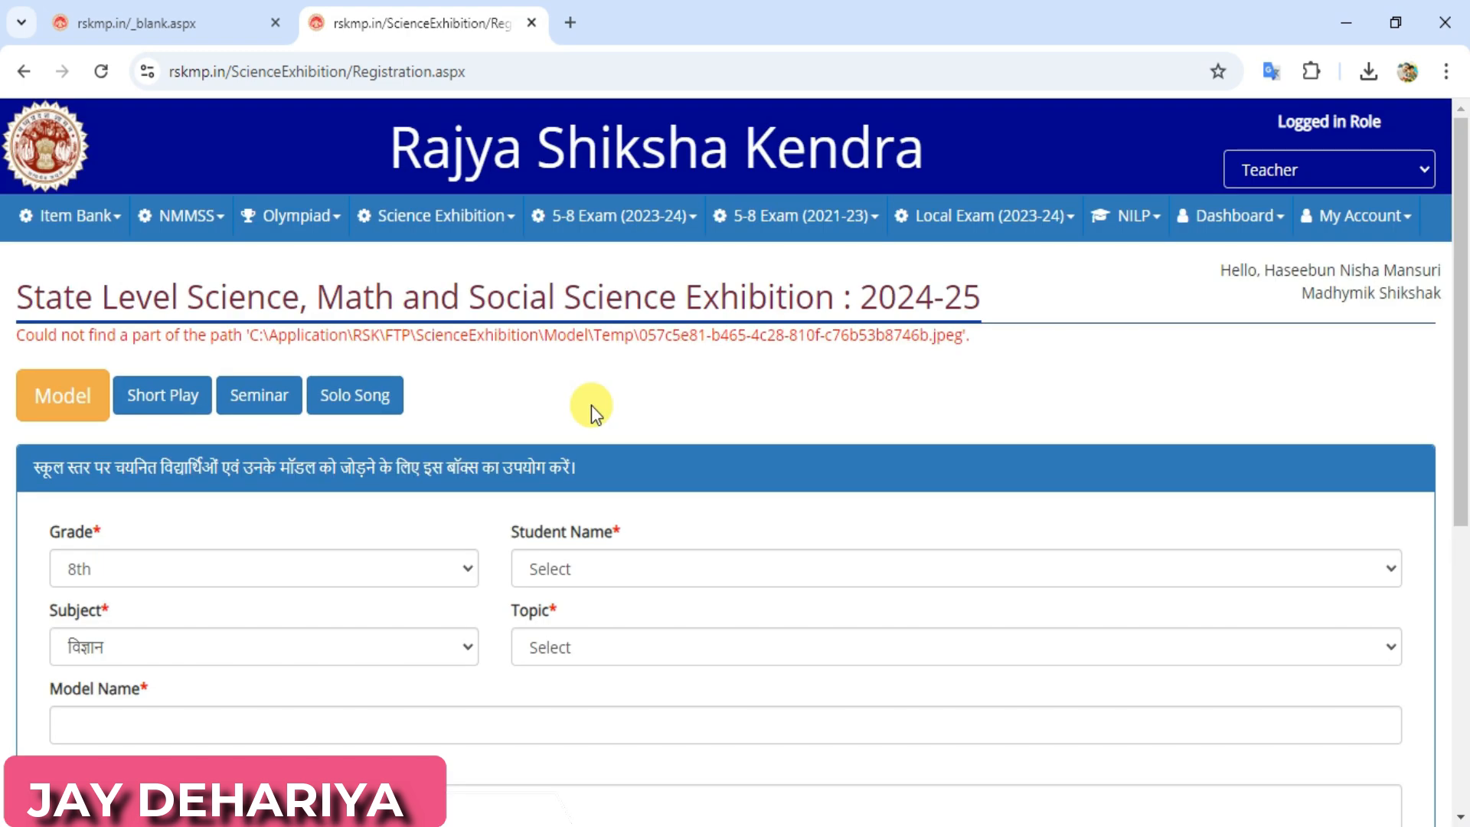
- Display the Science Exhibition page options
{"action": "left_click", "coordinate": [474, 218]}
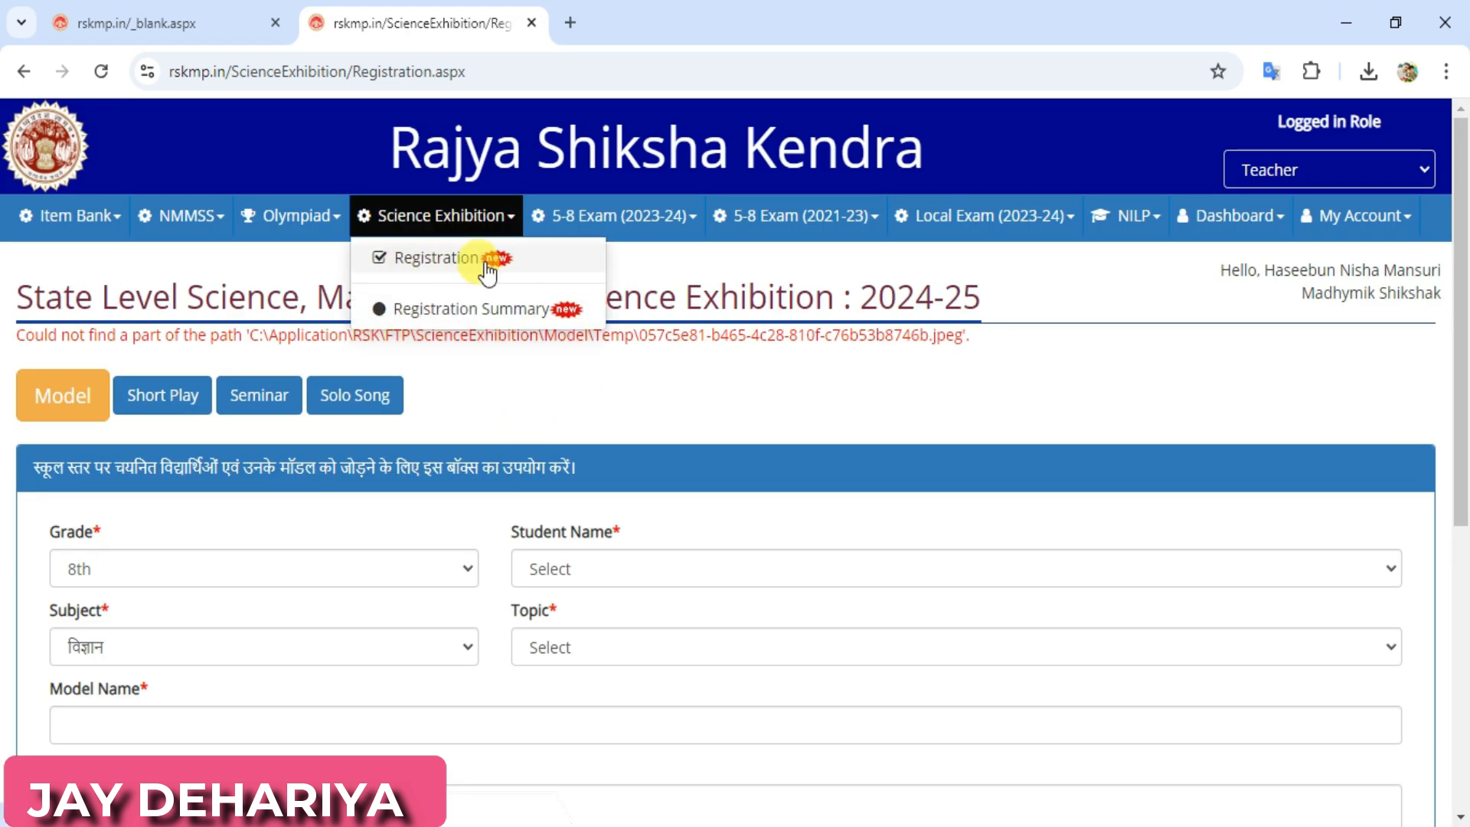